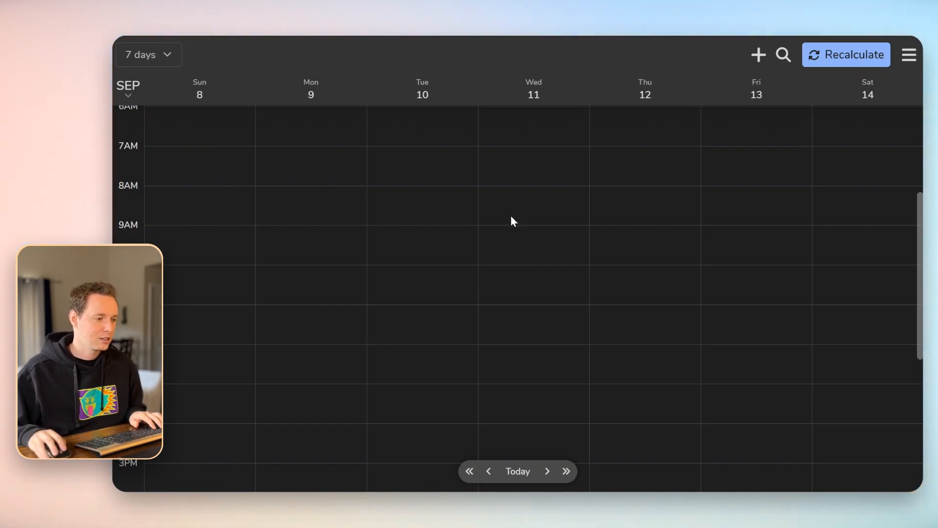
Add HIST 120 on Monday 9:00–9:50 AM with a custom repeat on Monday, Wednesday and Friday
click(309, 229)
text(HIS)
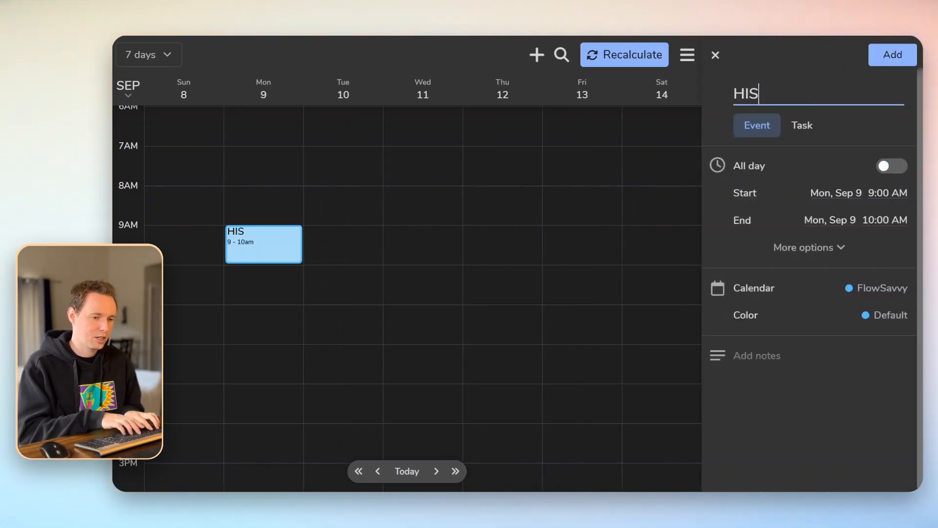
text(T 120)
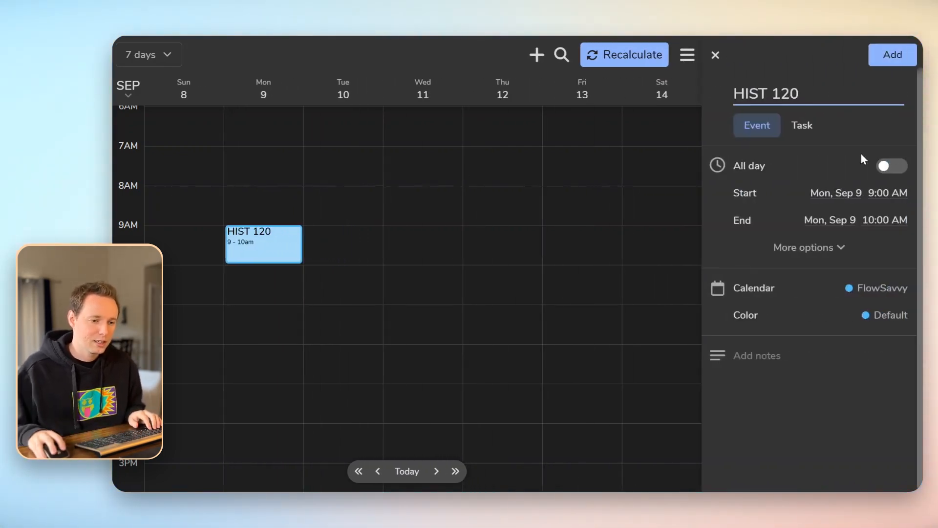
click(883, 221)
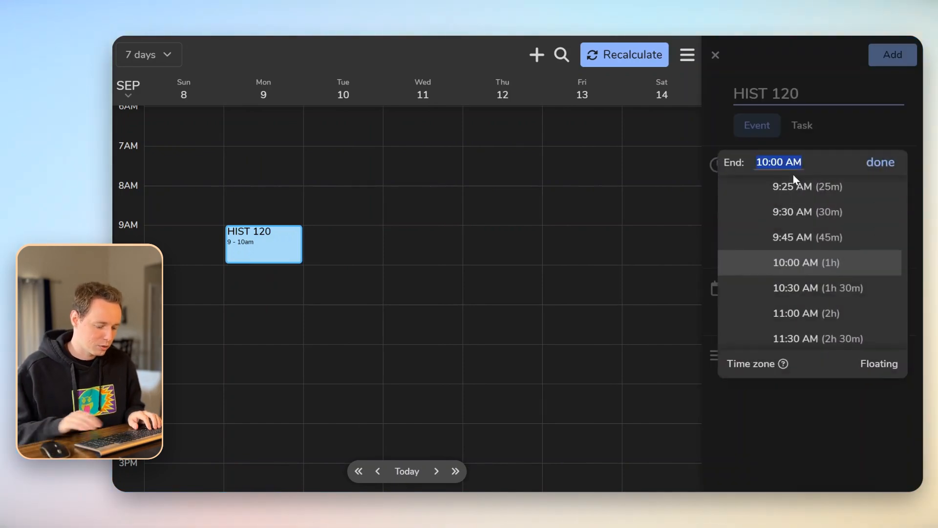
text(9:50)
key(Return)
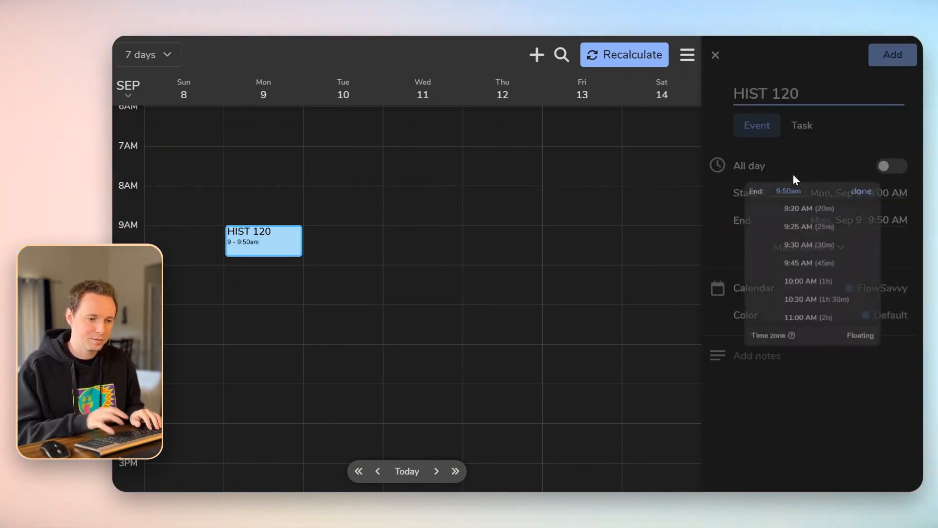
click(802, 250)
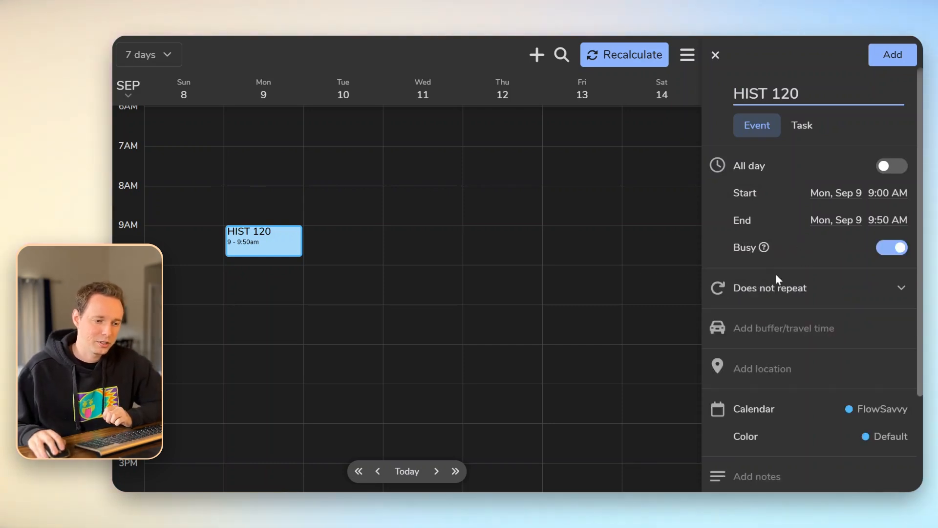
click(788, 290)
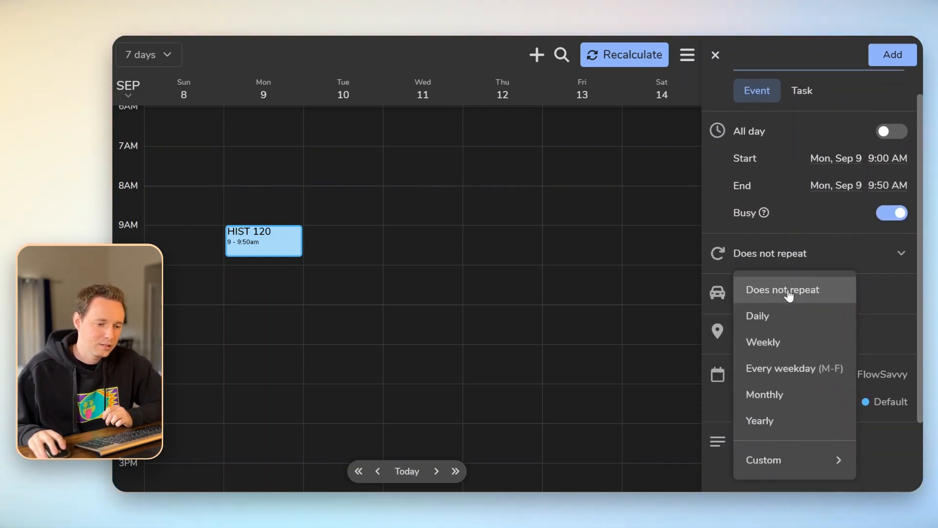
click(785, 465)
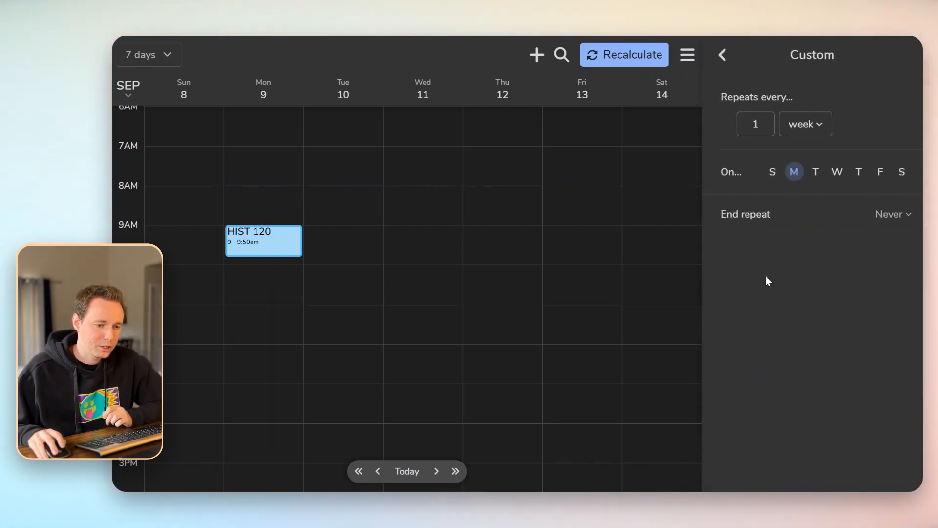
click(839, 177)
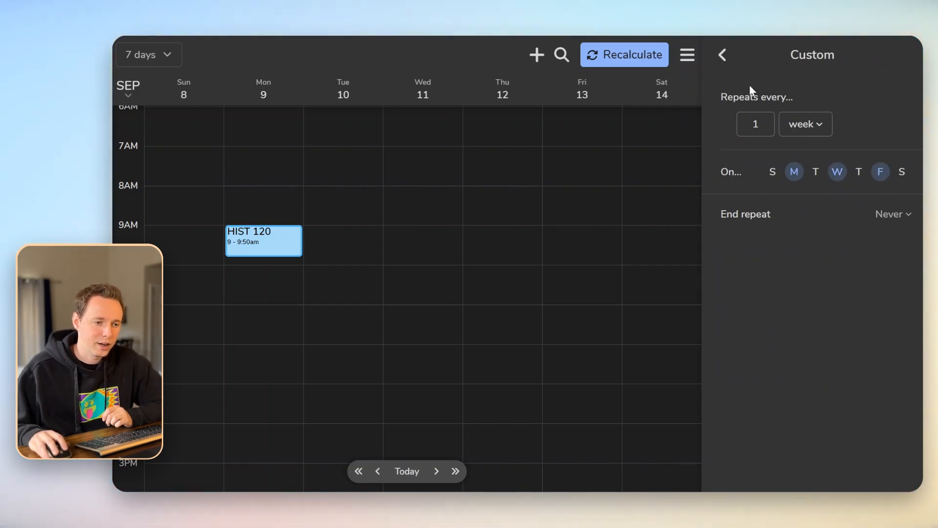
click(723, 55)
click(890, 55)
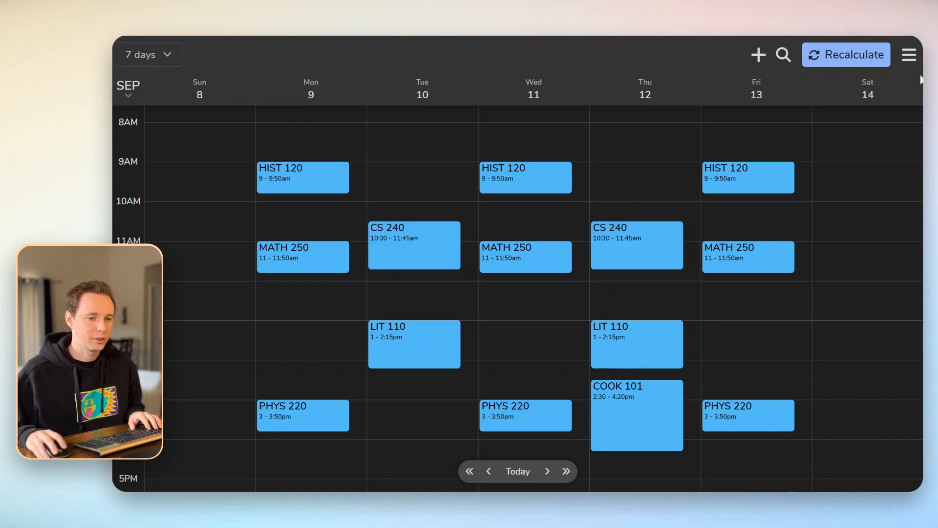
Rename the personal hours set in Scheduling hours settings to school hours
click(909, 58)
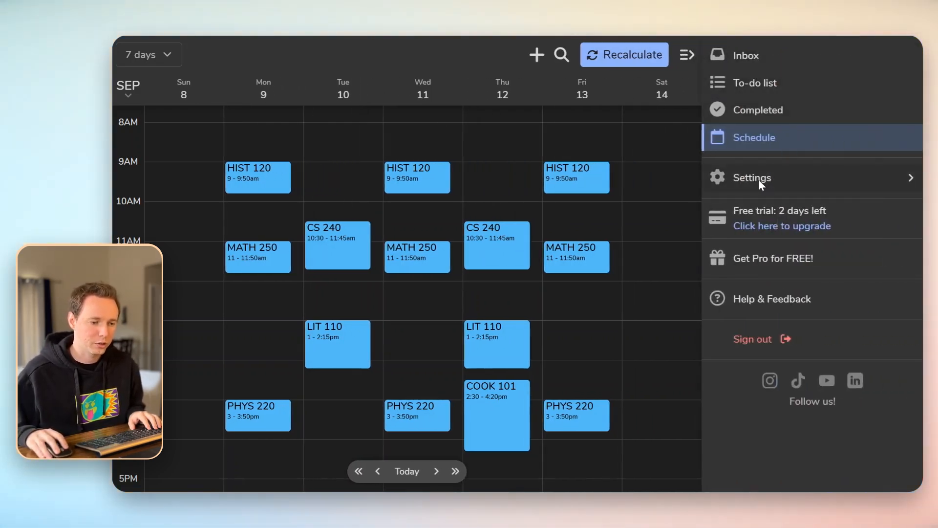
click(758, 180)
click(760, 229)
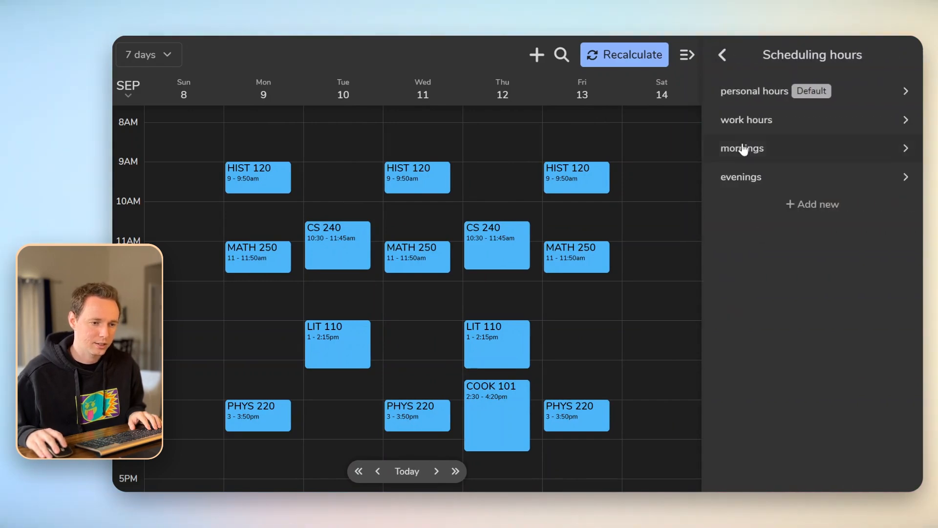
click(746, 93)
drag(770, 88, 714, 87)
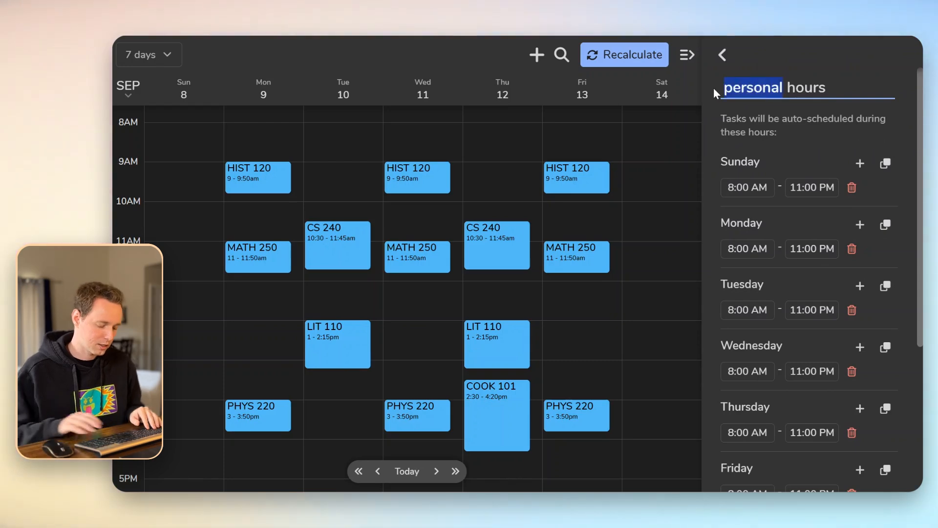
text(school)
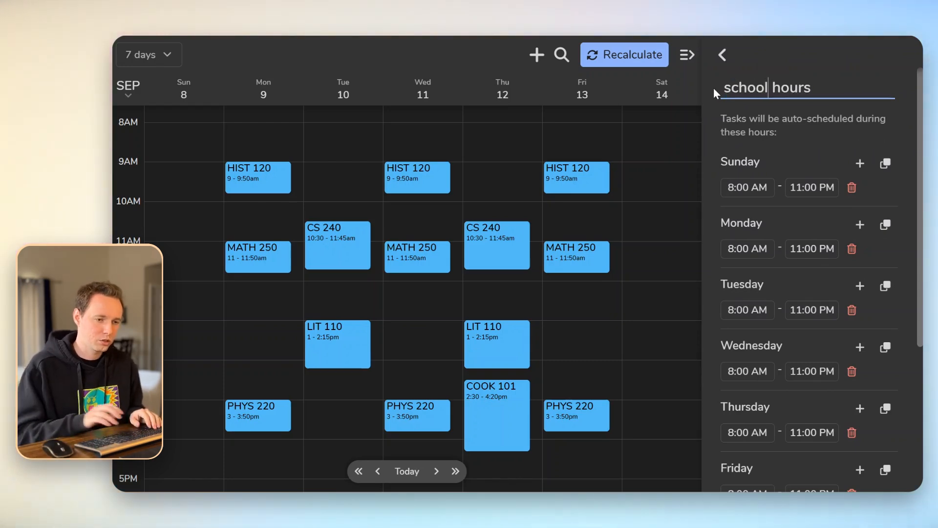
Set Sunday's scheduling window to 9:00 AM–10:00 PM
click(744, 185)
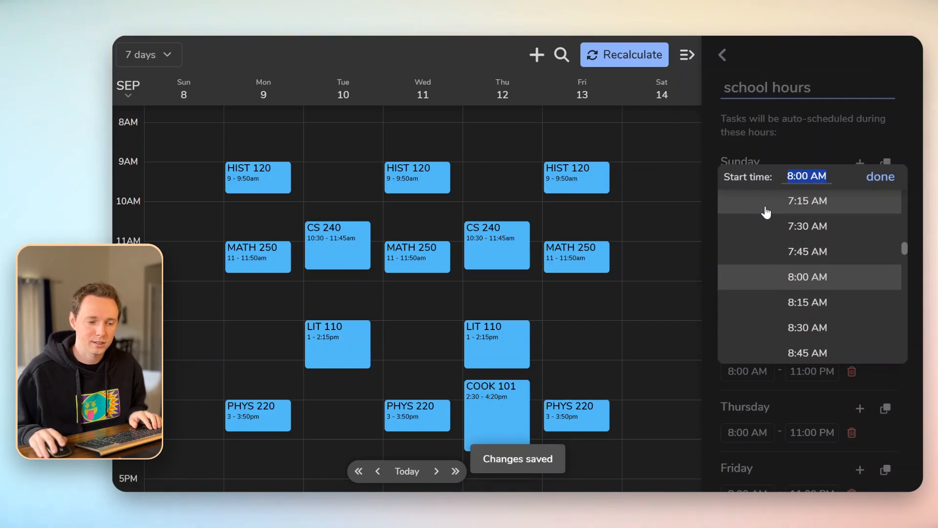
scroll(801, 264, down, 2)
click(817, 252)
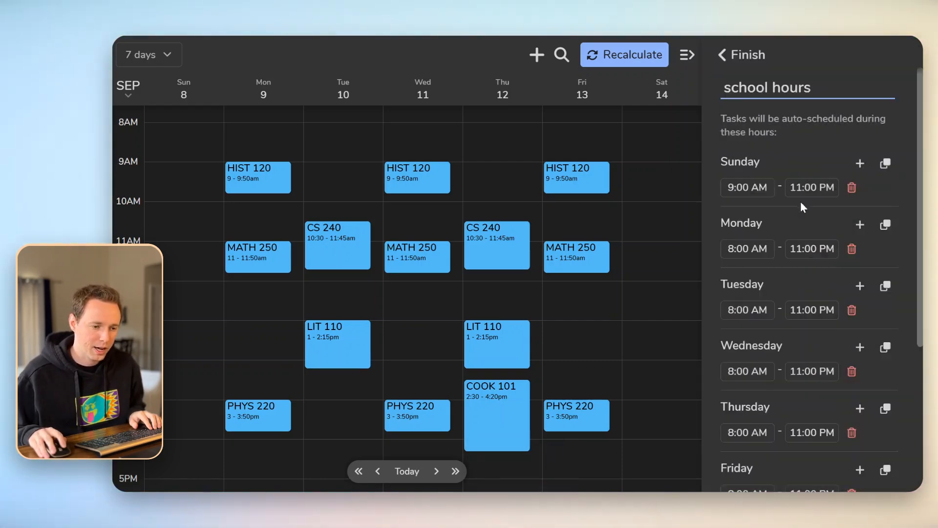
click(804, 185)
text(10pm)
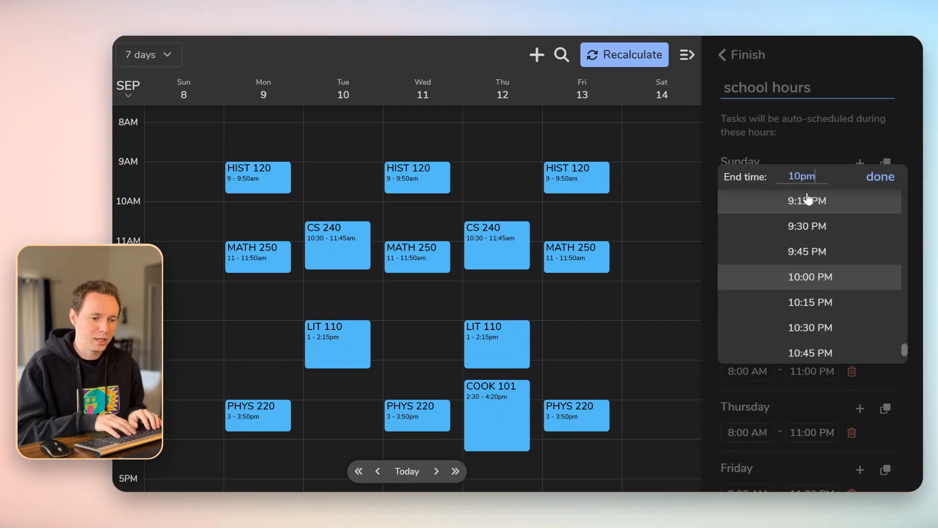
key(Return)
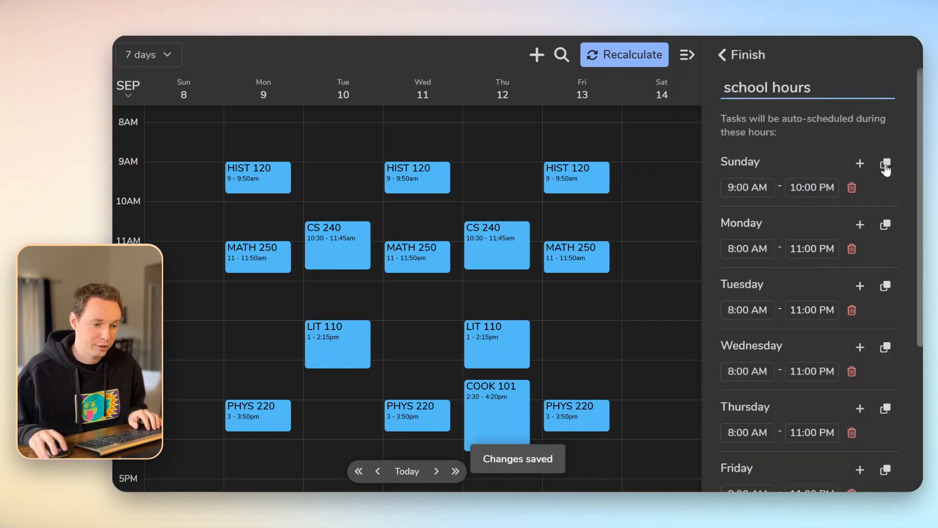
Copy Sunday's 9:00 AM–10:00 PM hours to Monday through Saturday
click(886, 166)
click(763, 223)
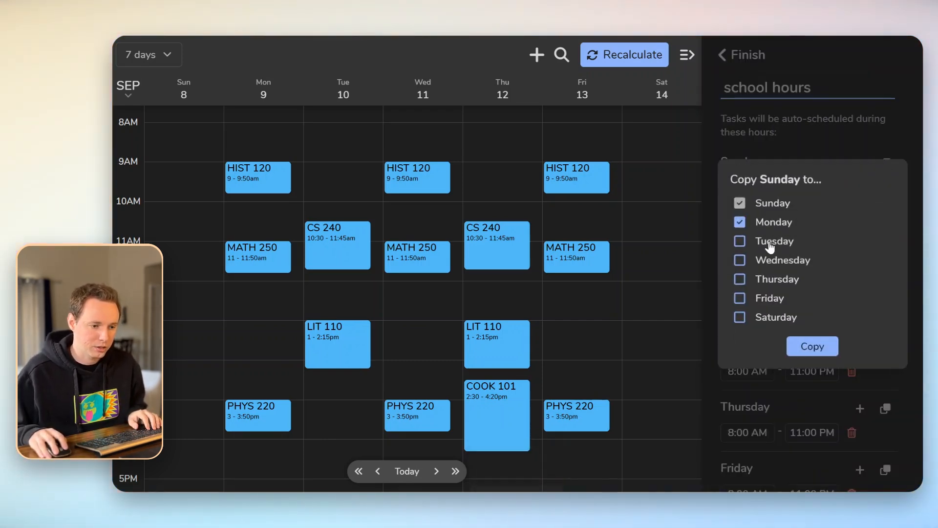
click(770, 244)
click(772, 261)
click(772, 281)
click(767, 299)
click(765, 318)
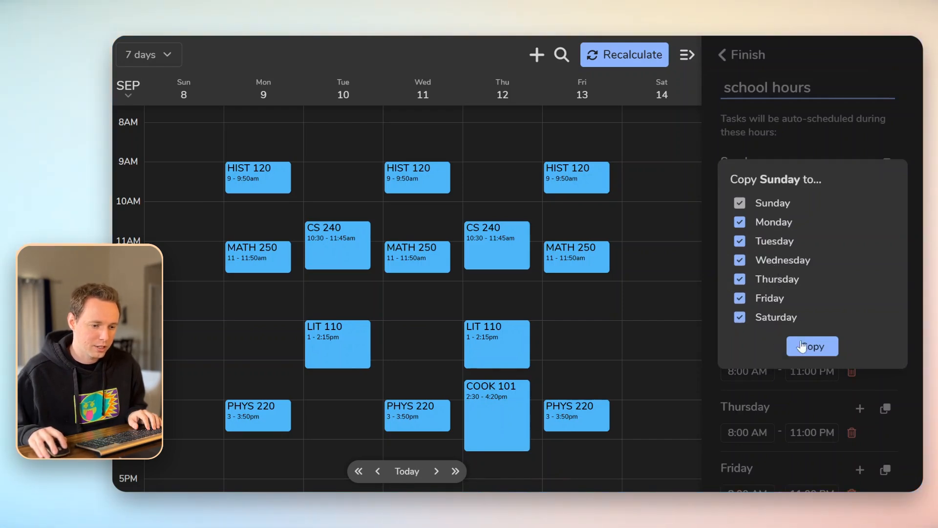
click(801, 347)
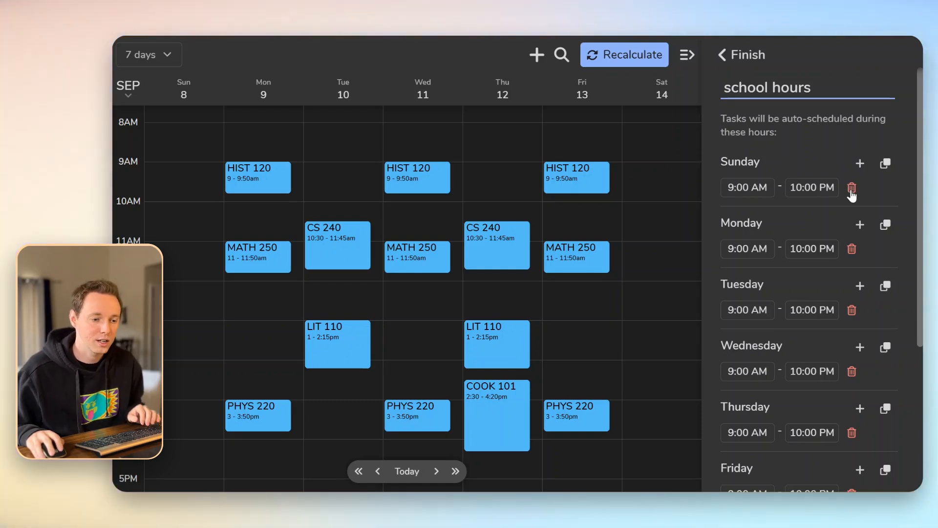
Remove Sunday's hours, then copy Monday's 9:00 AM–10:00 PM hours back to Sunday
click(852, 188)
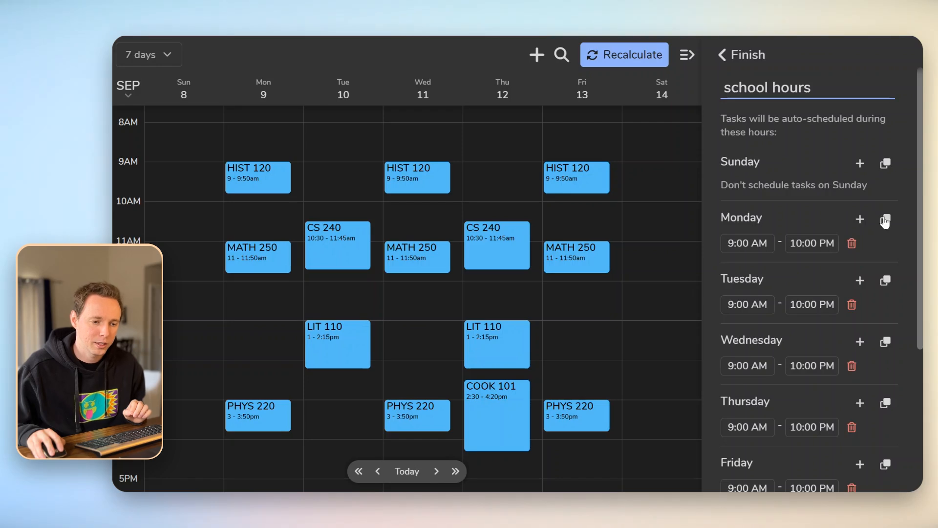
click(885, 219)
click(769, 203)
click(812, 346)
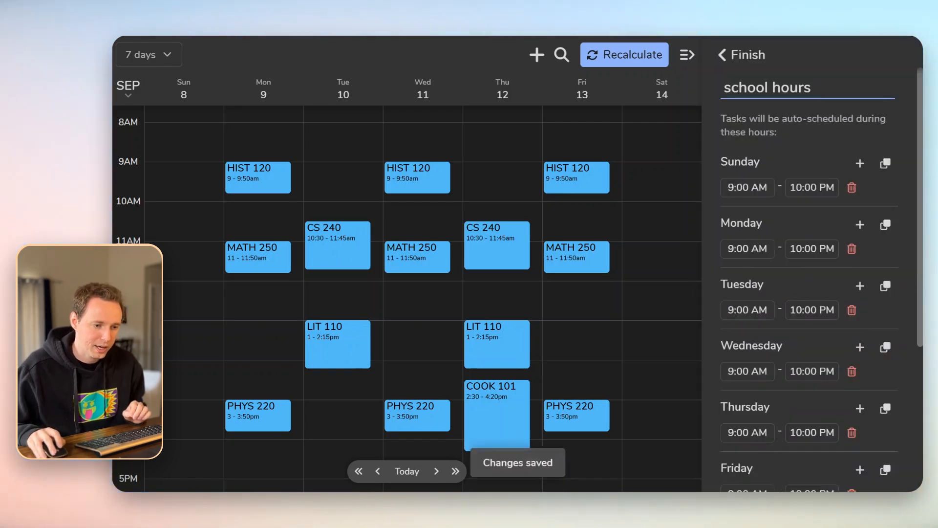
Finish editing the school hours to leave the settings
click(748, 54)
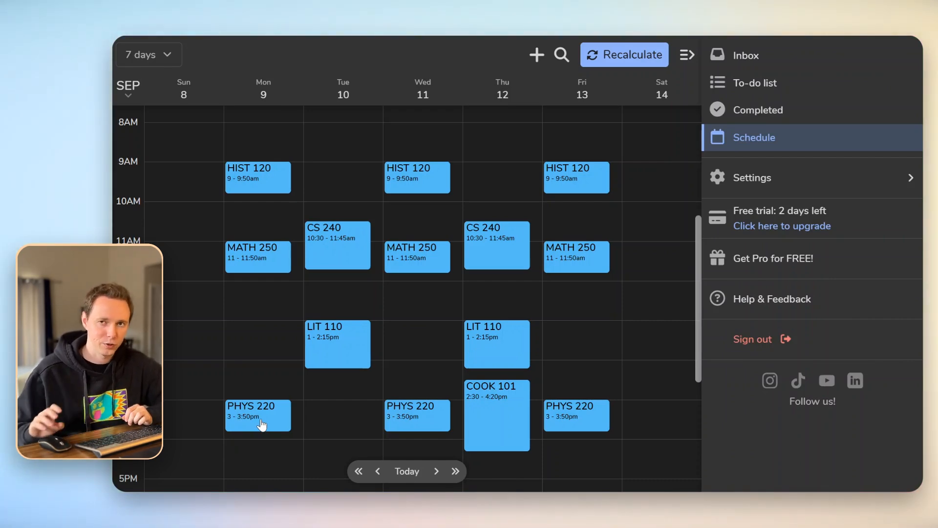
click(765, 179)
click(739, 164)
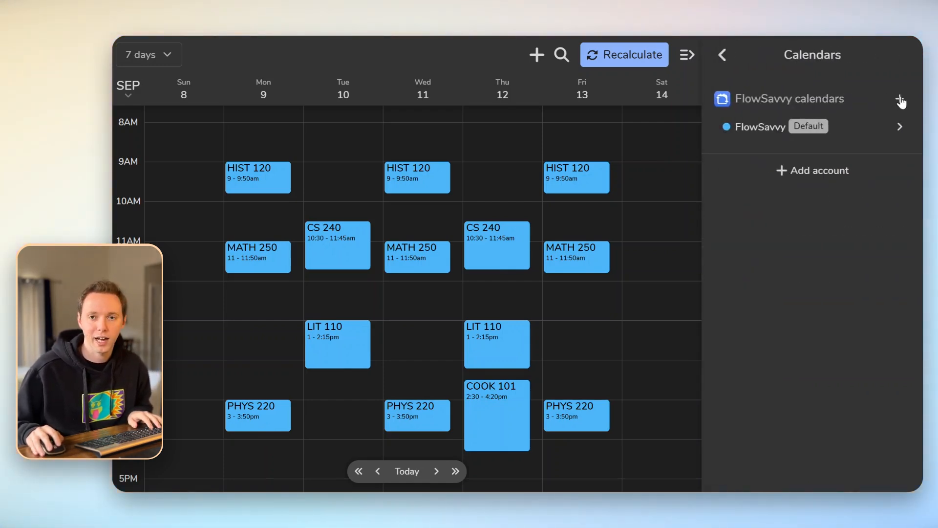
click(901, 100)
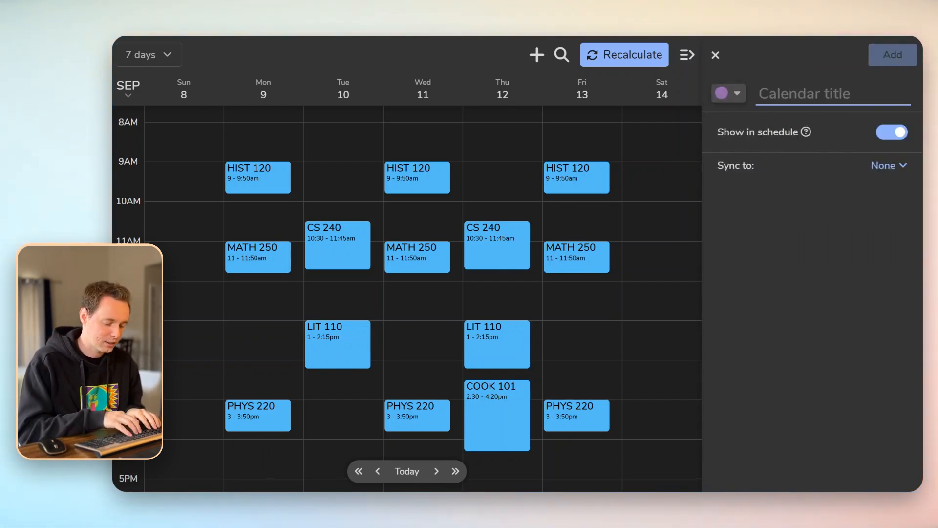
text(PHYS 220)
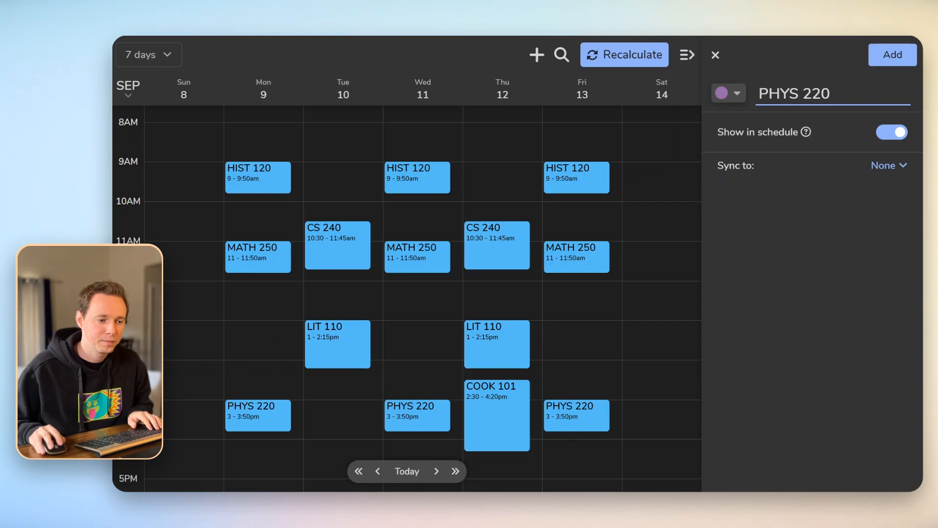
click(733, 95)
click(748, 116)
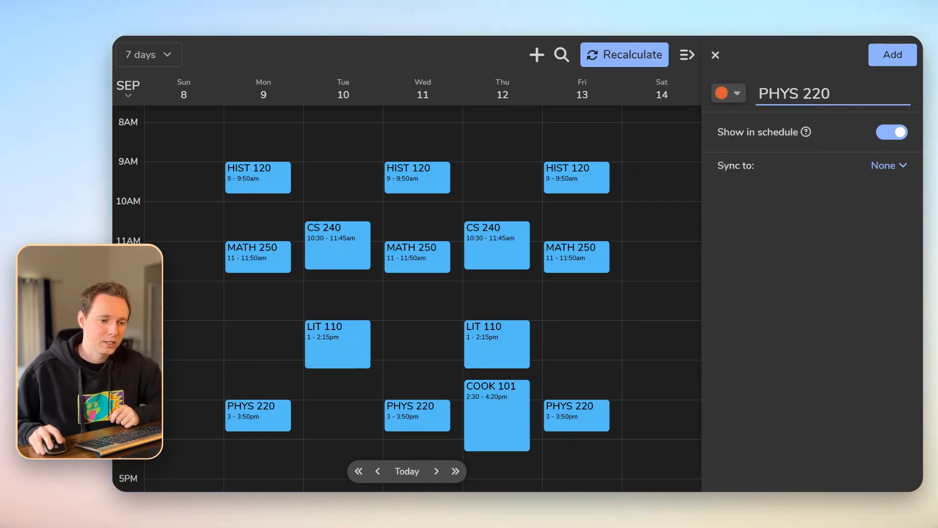
click(888, 53)
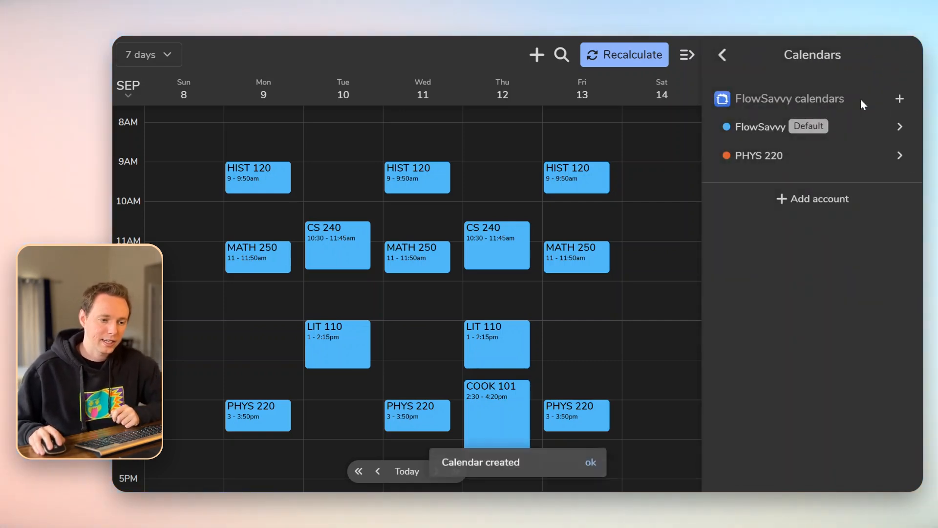
click(723, 55)
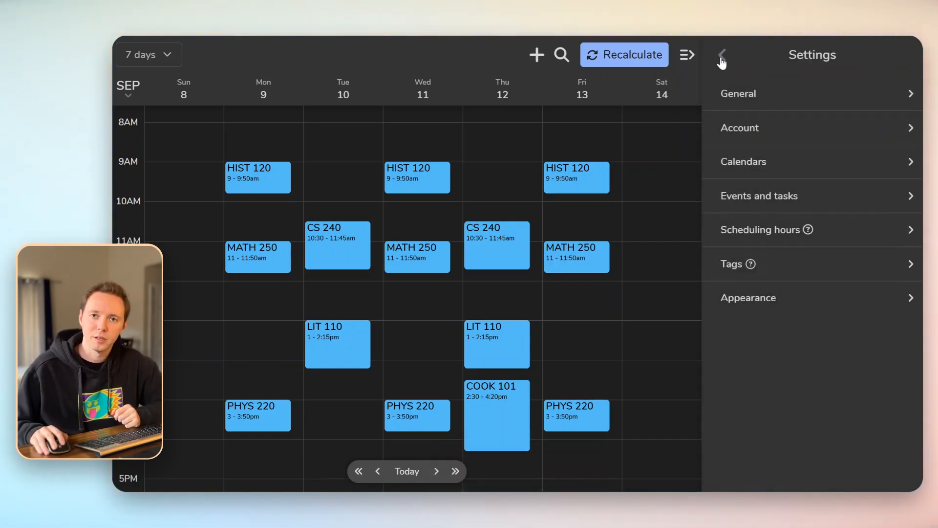
click(721, 58)
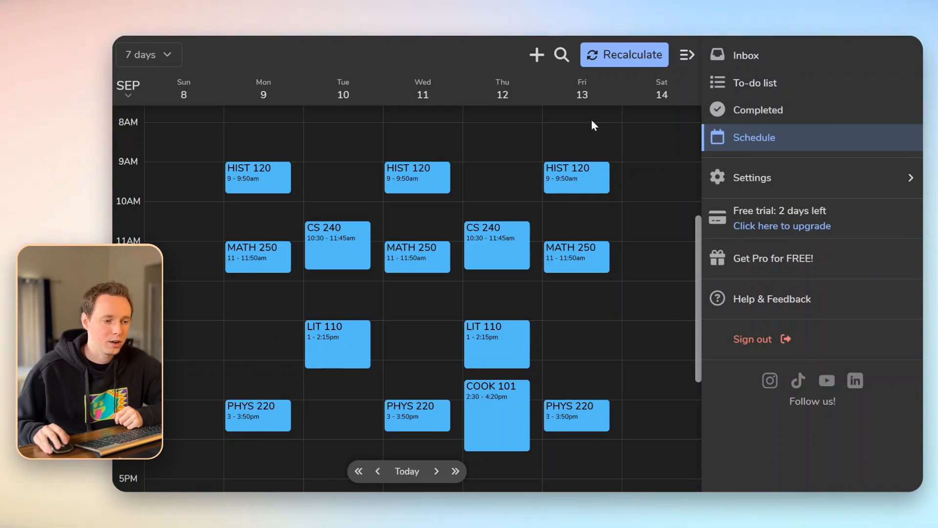
Create a 1-hour PHYS 220 HW task due Friday Sep 13 on the PHYS 220 calendar
click(536, 56)
text(PHYS )
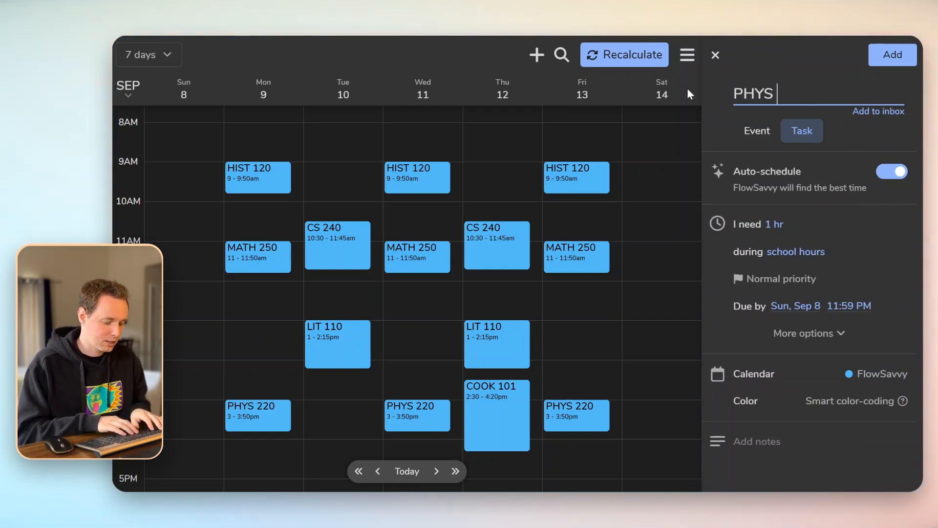
text(220 HW)
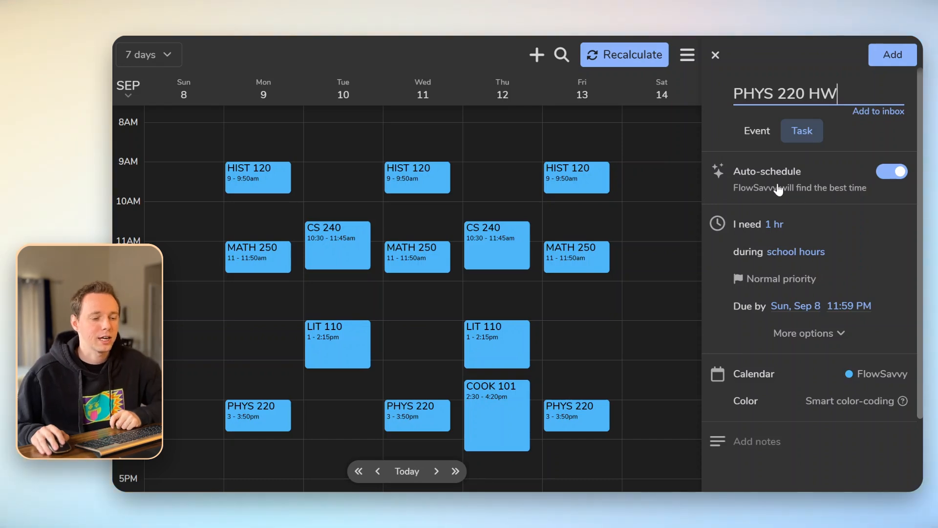
click(772, 224)
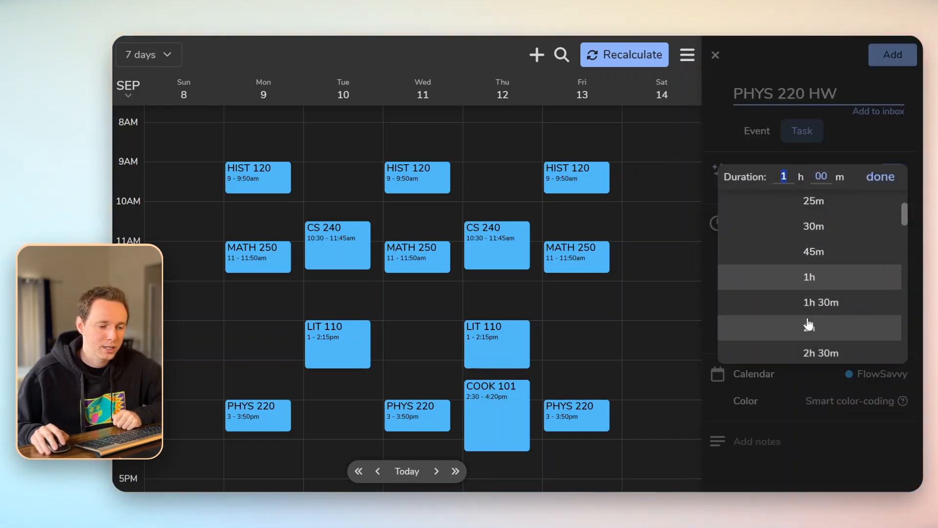
click(793, 276)
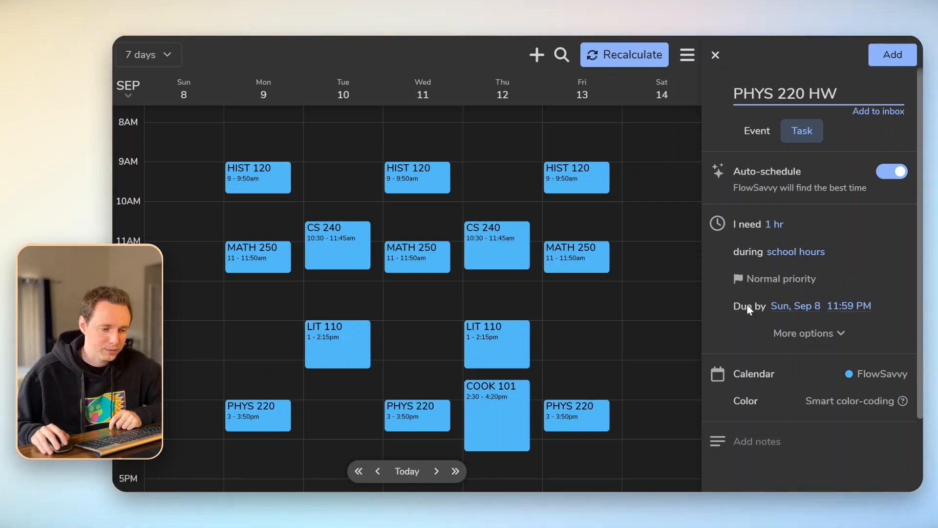
click(799, 307)
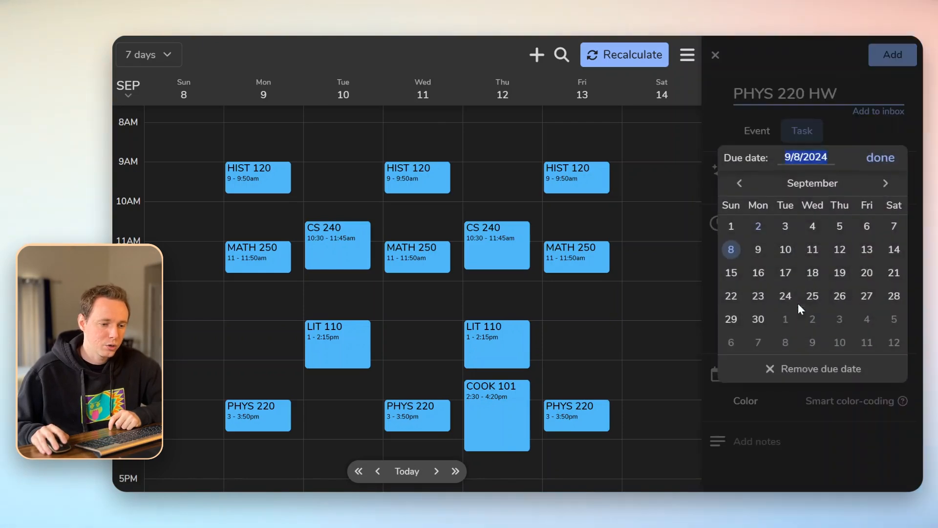
click(867, 259)
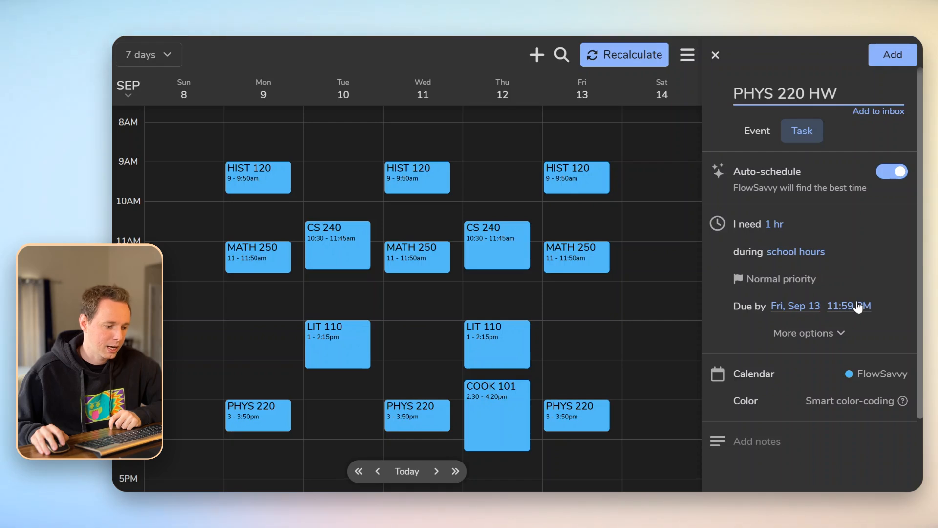
click(872, 377)
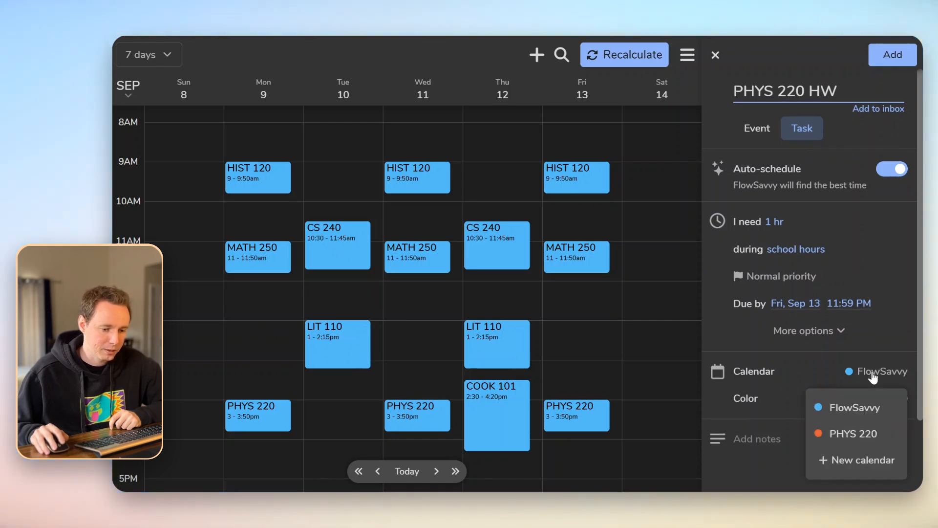
click(845, 435)
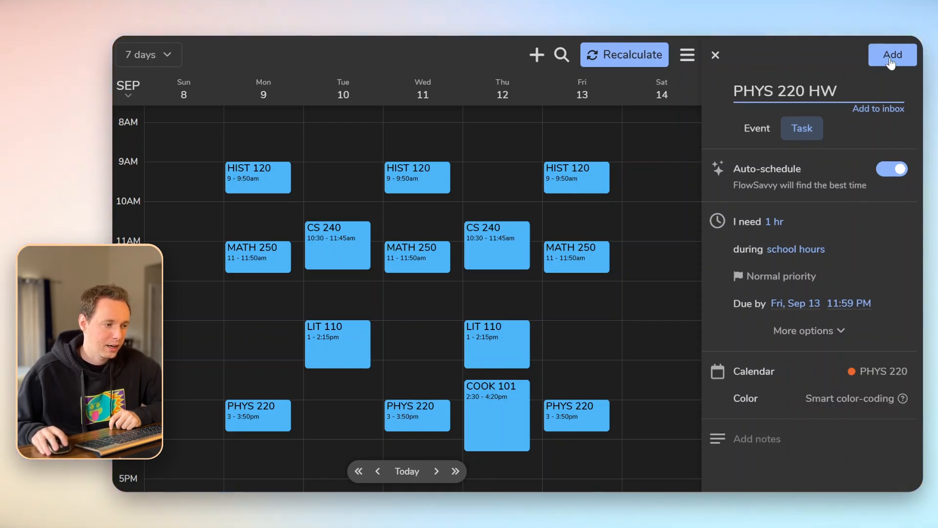
click(891, 57)
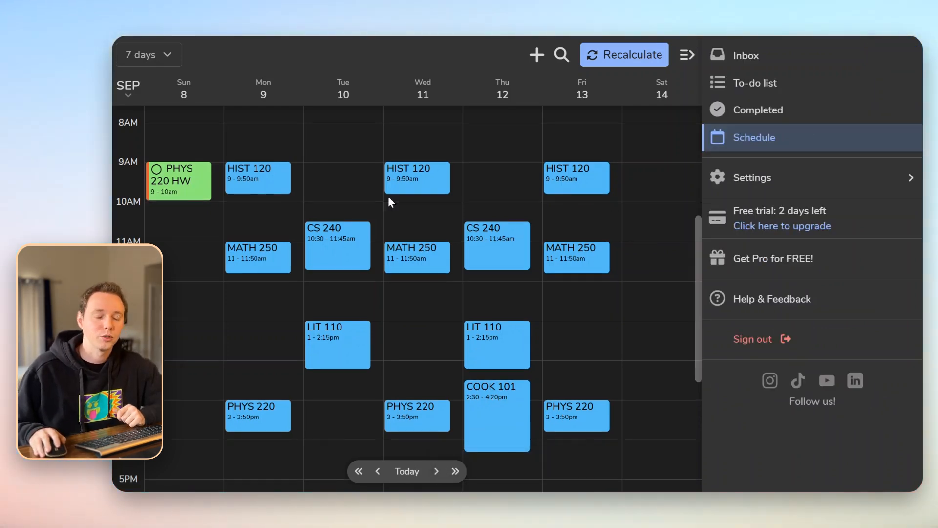
Set the PHYS 220 HW task to repeat weekly
click(187, 192)
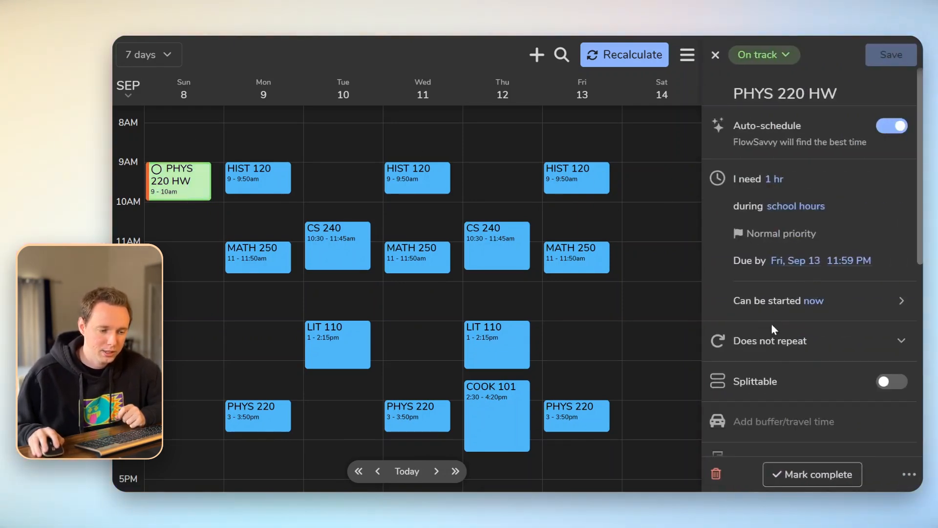
click(783, 346)
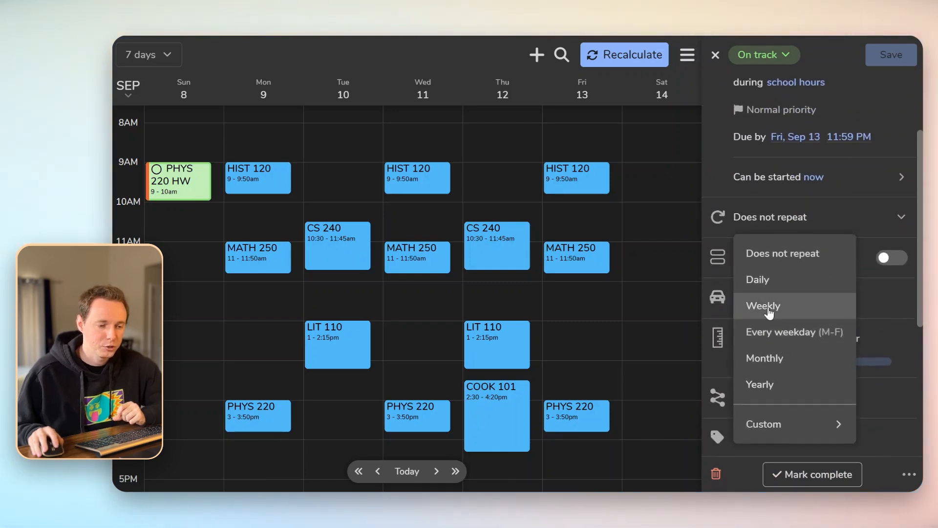
click(771, 309)
scroll(769, 313, up, 1)
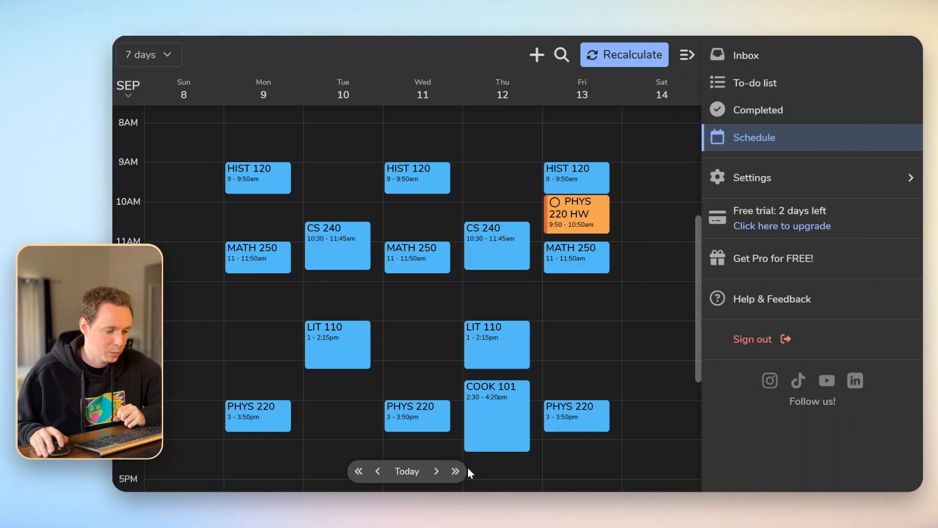
Preview the following week, return to Sep 8–14, and reopen PHYS 220 HW
click(455, 471)
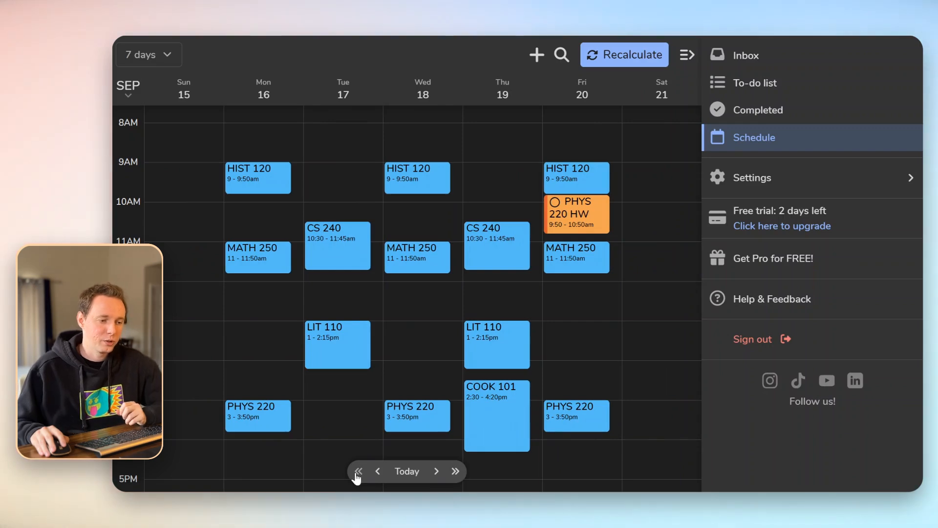
click(358, 472)
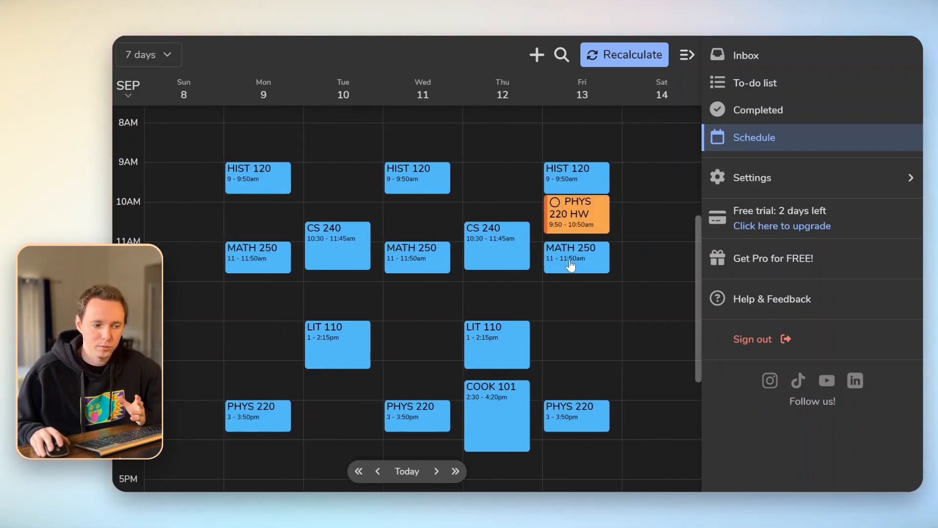
click(587, 227)
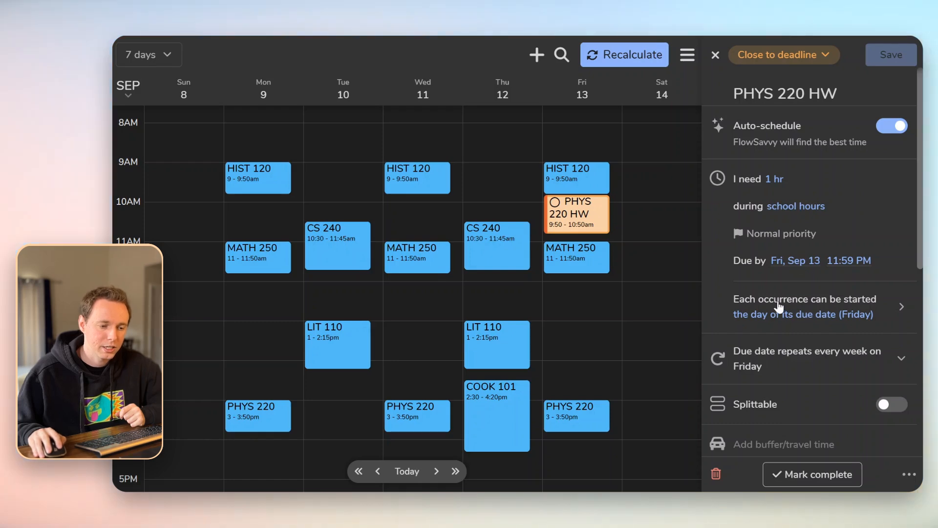
Let each PHYS 220 HW occurrence start 5 days before its due date, saved for all future tasks
click(811, 309)
click(729, 182)
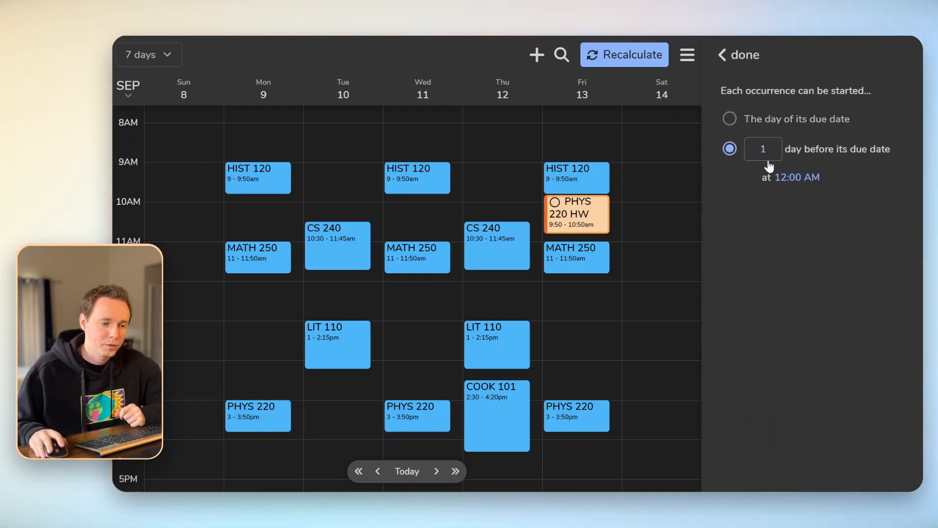
key(BackSpace)
text(4)
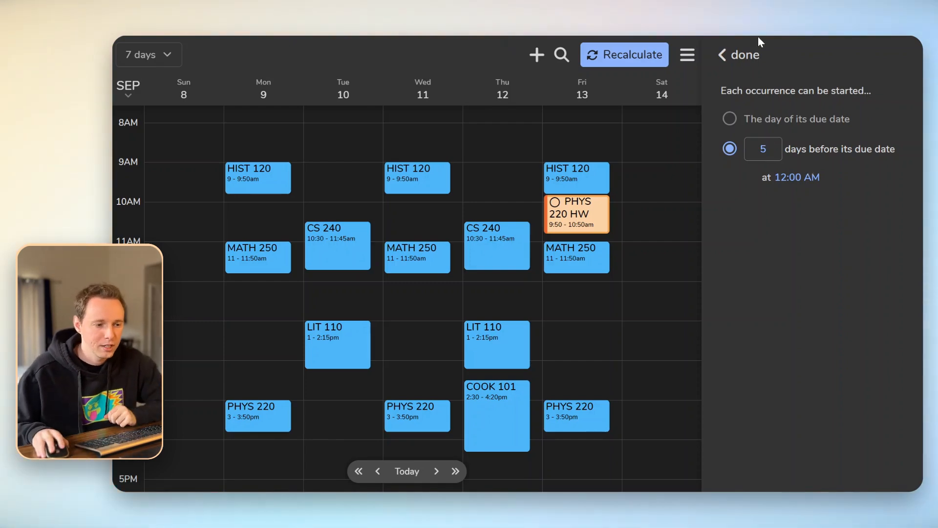
click(753, 55)
click(879, 55)
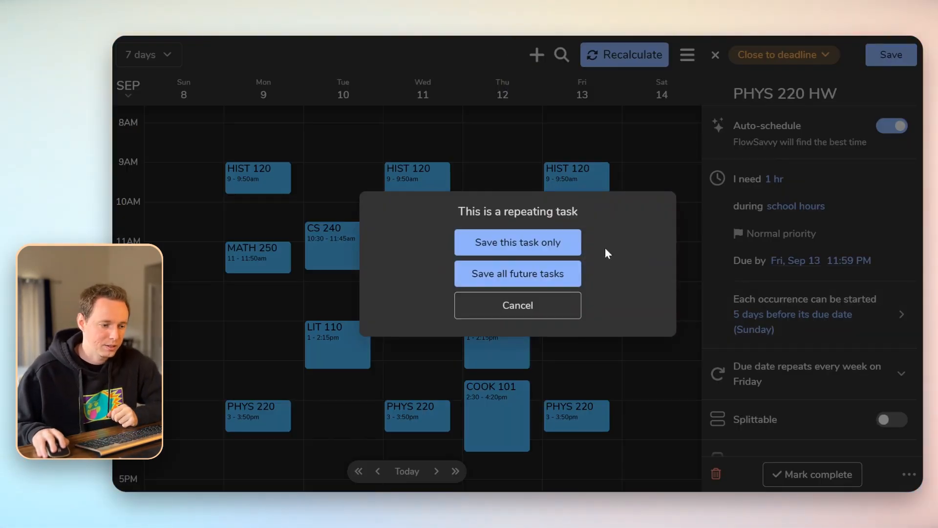
click(555, 272)
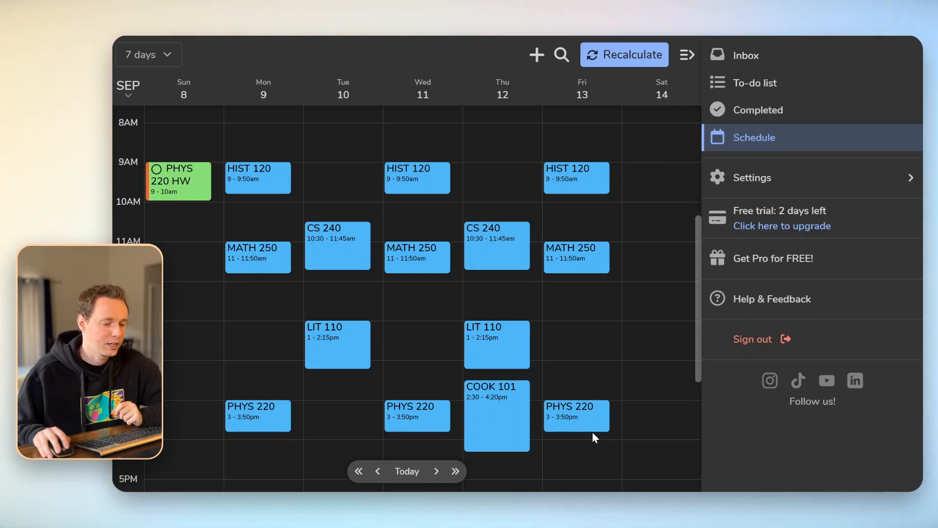
Create a Lab report task due Monday Sep 16, repeating weekly
click(538, 52)
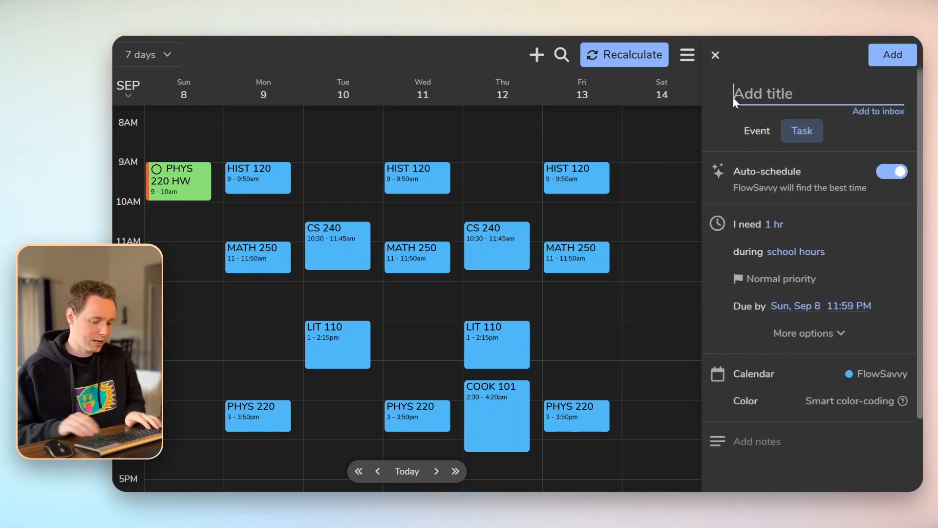
text(Lab report)
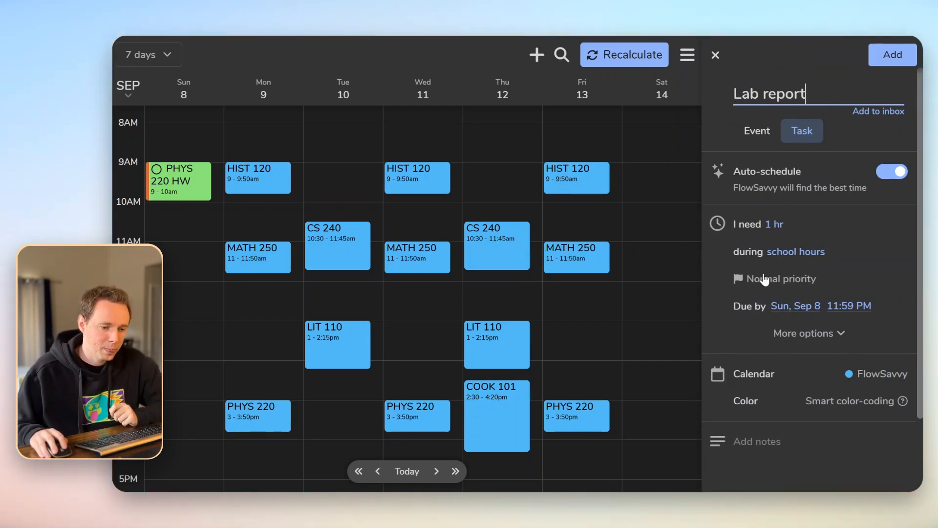
click(788, 305)
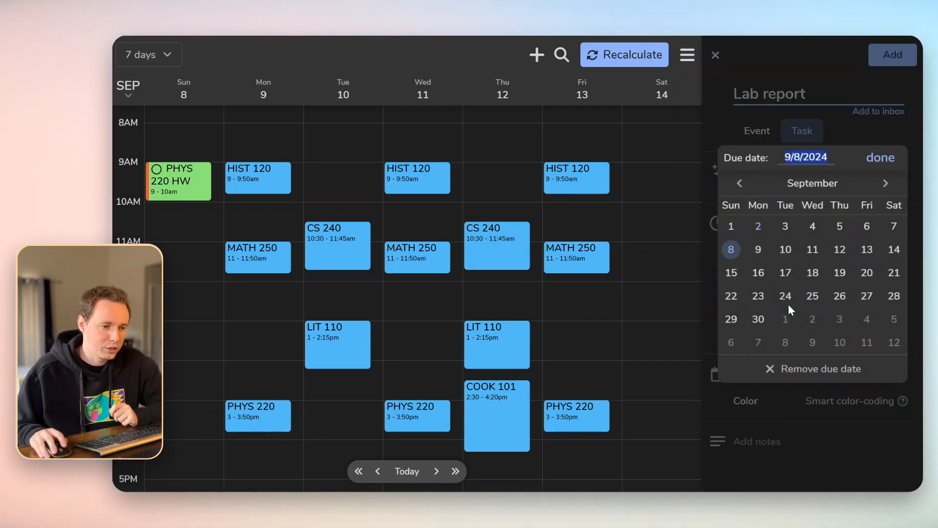
click(758, 276)
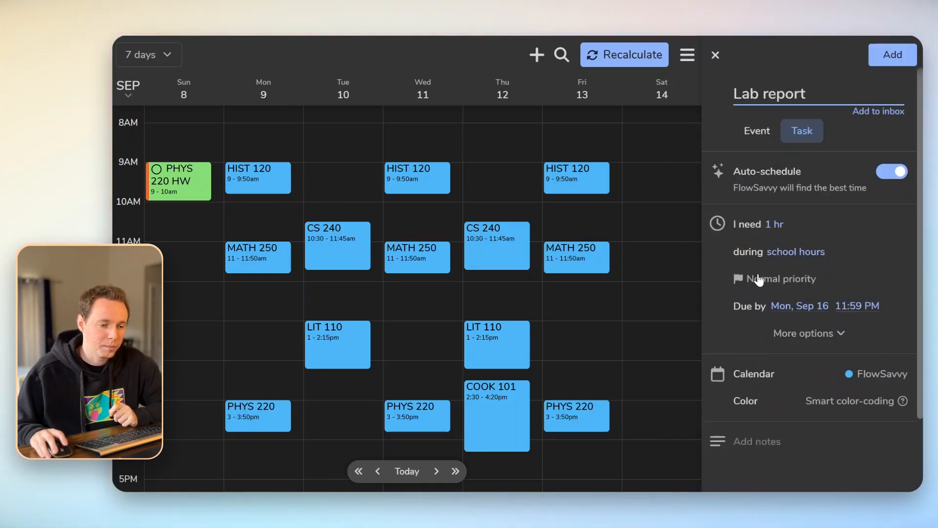
click(814, 337)
scroll(820, 313, down, 2)
click(782, 323)
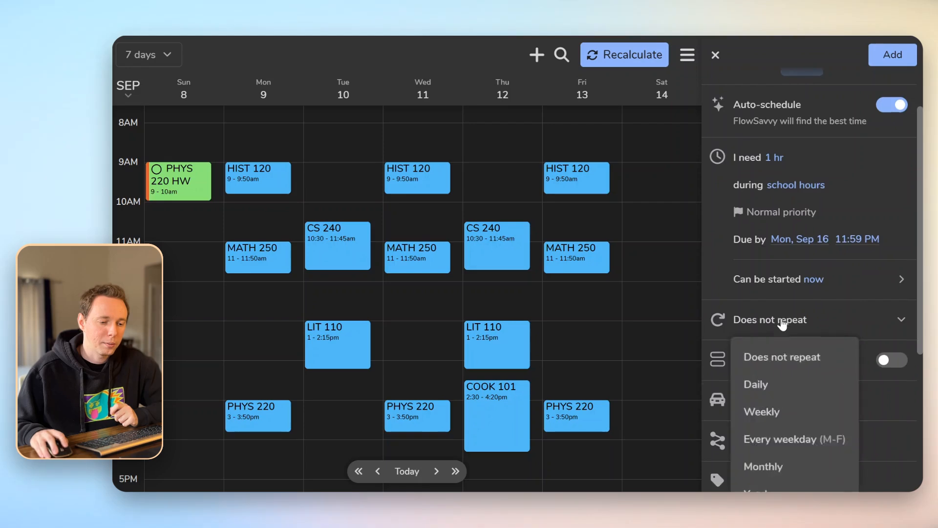
click(775, 344)
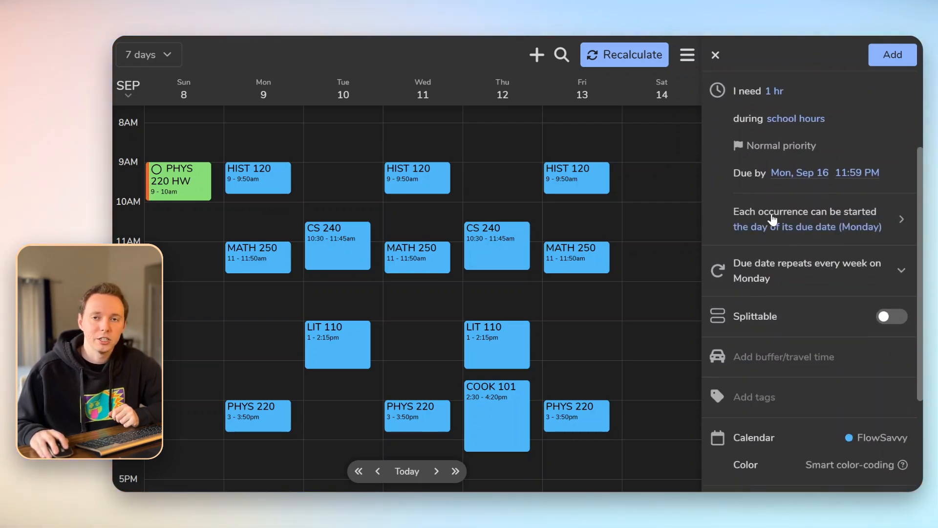
Let each Lab report occurrence start 3 days before its due date at 4:00 PM
click(811, 223)
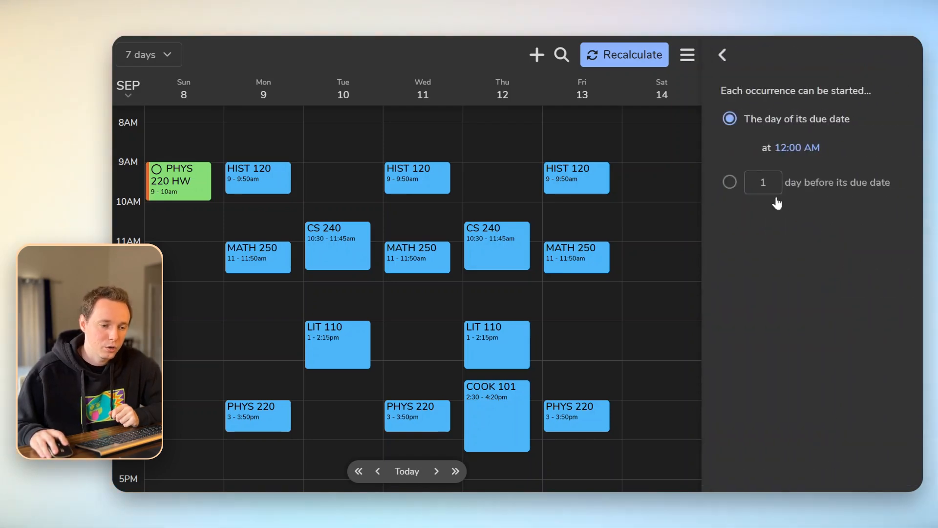
click(730, 186)
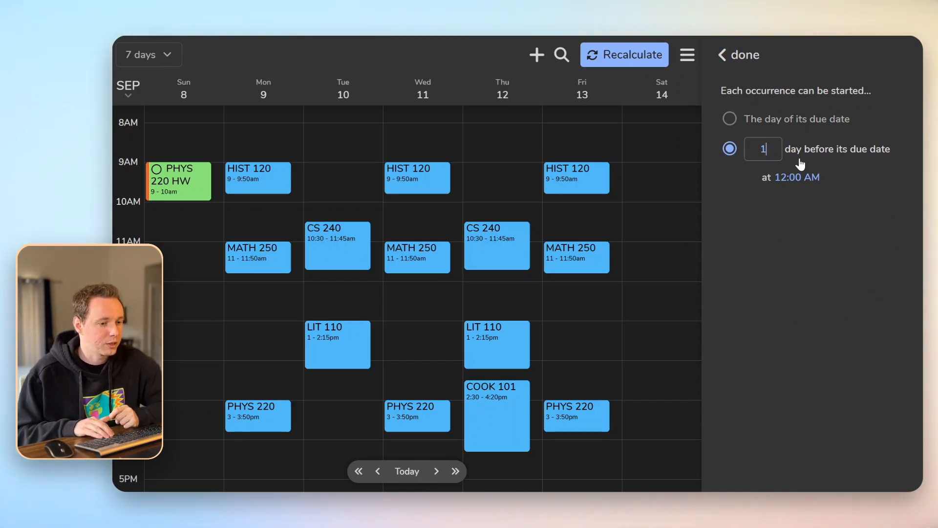
key(BackSpace)
text(2)
key(BackSpace)
text(3)
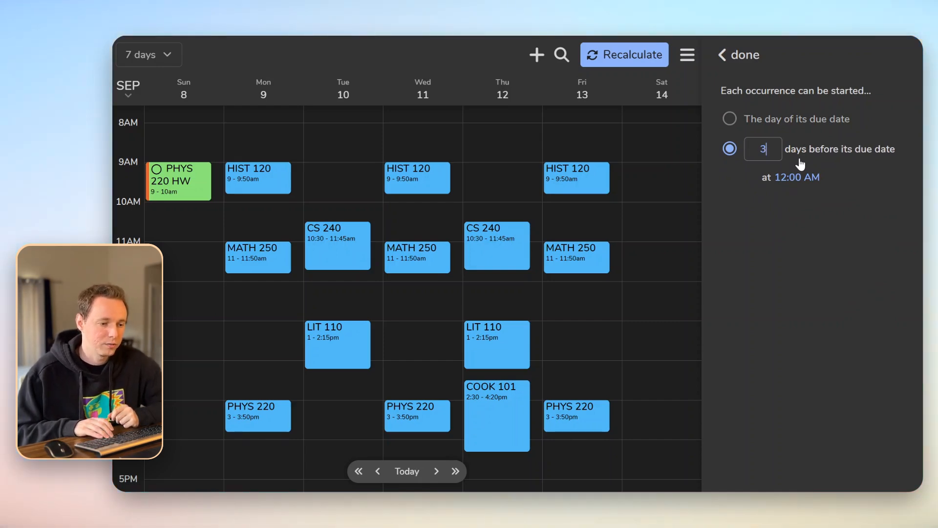
click(794, 178)
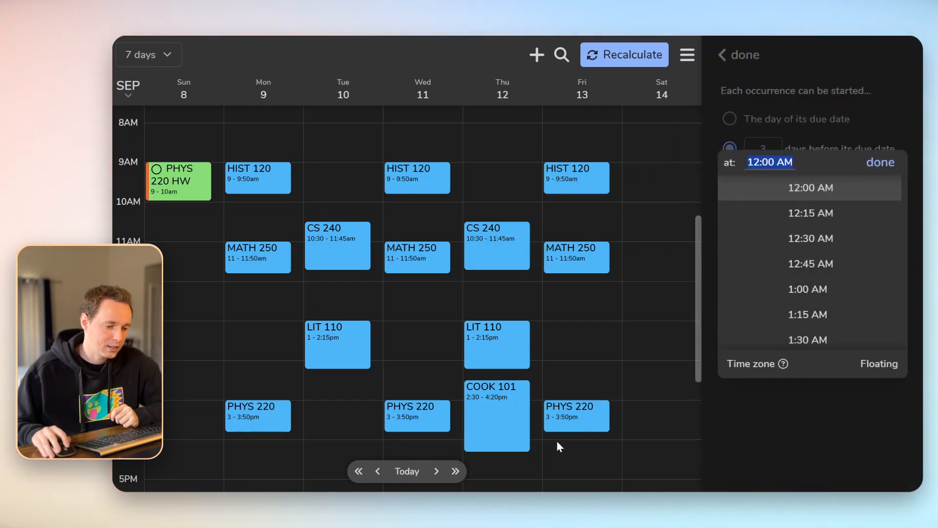
text(4pm)
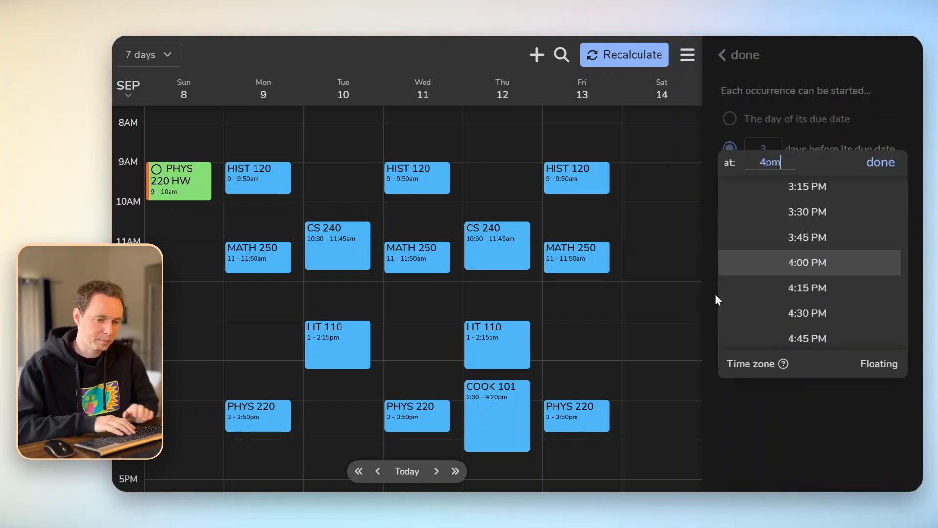
key(Return)
click(737, 56)
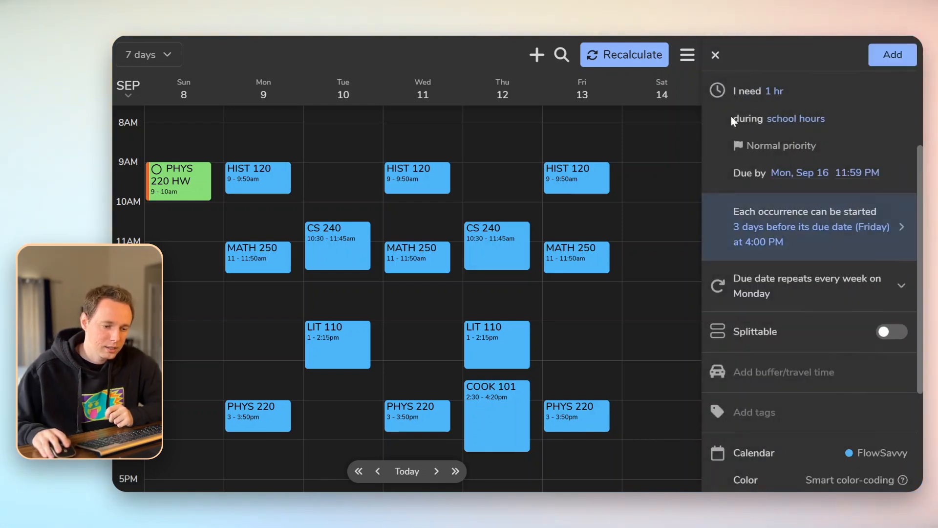
Assign the Lab report to the PHYS 220 calendar and add it
scroll(849, 356, down, 1)
scroll(852, 362, down, 1)
click(877, 388)
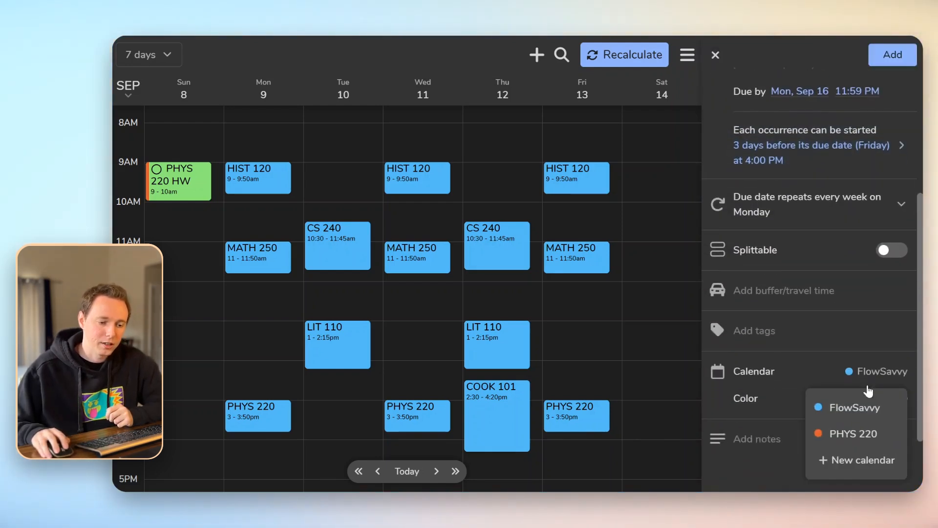
click(850, 432)
click(892, 54)
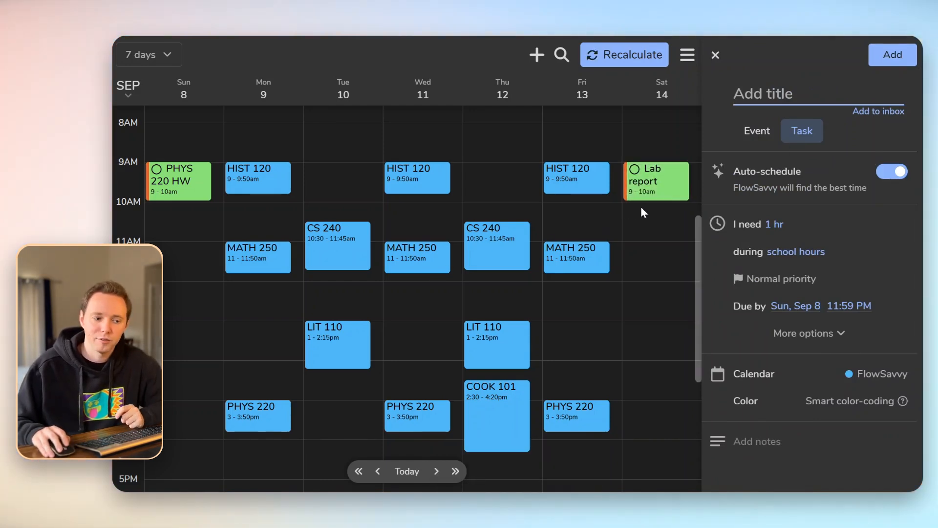
Step ahead a few days, then jump back to the current week of Sep 8–14
click(438, 472)
click(436, 472)
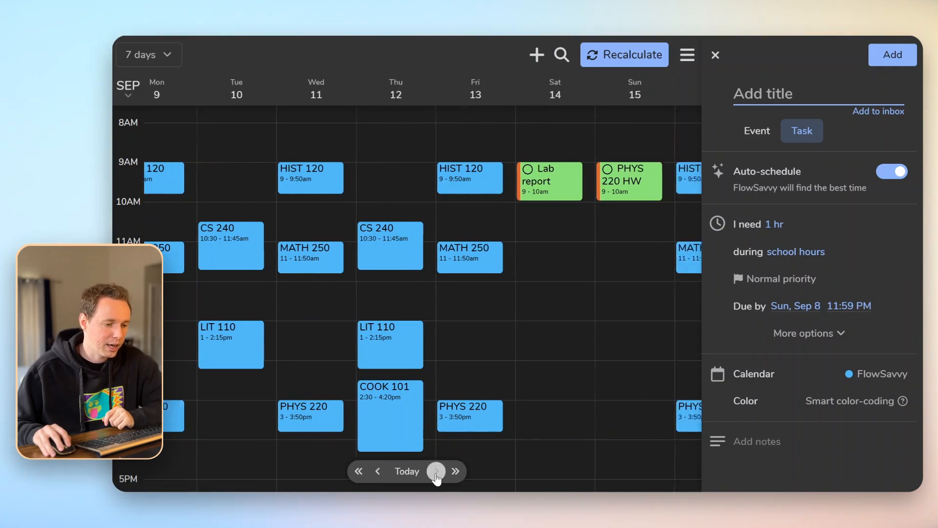
click(436, 473)
click(436, 473)
click(436, 473)
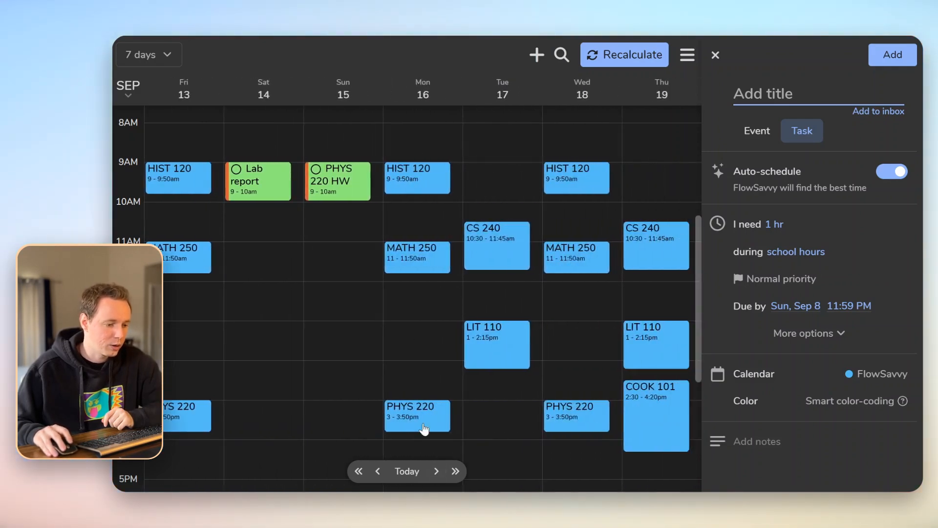
click(401, 472)
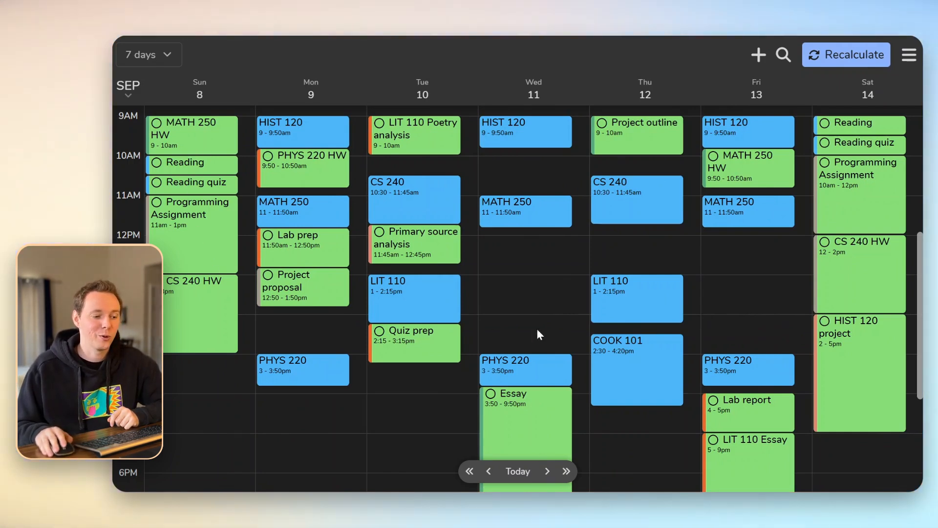
Return to the Sep 8–14 week and open Wednesday's Essay task details
click(547, 471)
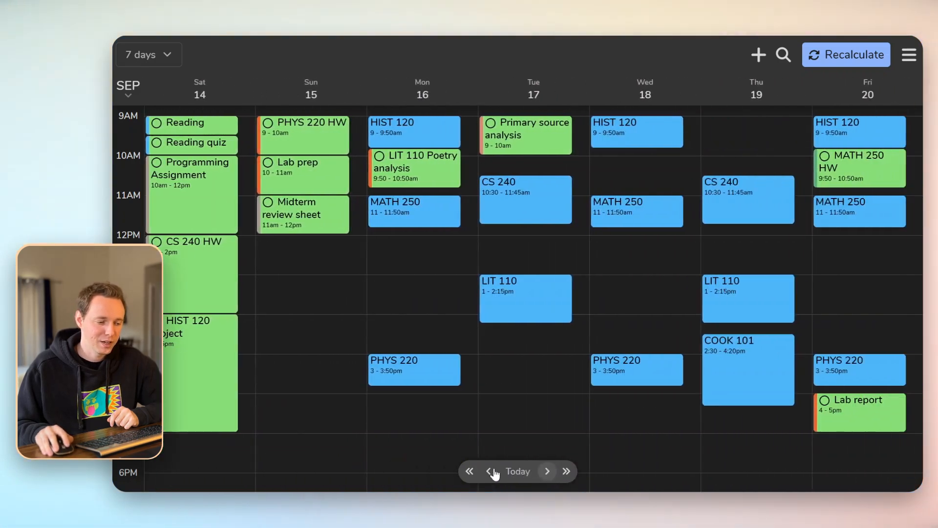
click(489, 471)
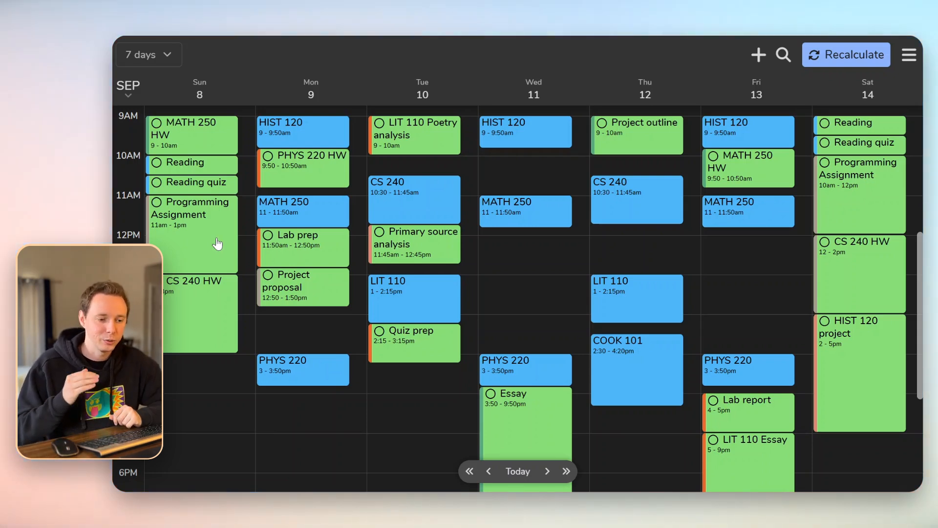
scroll(623, 346, up, 2)
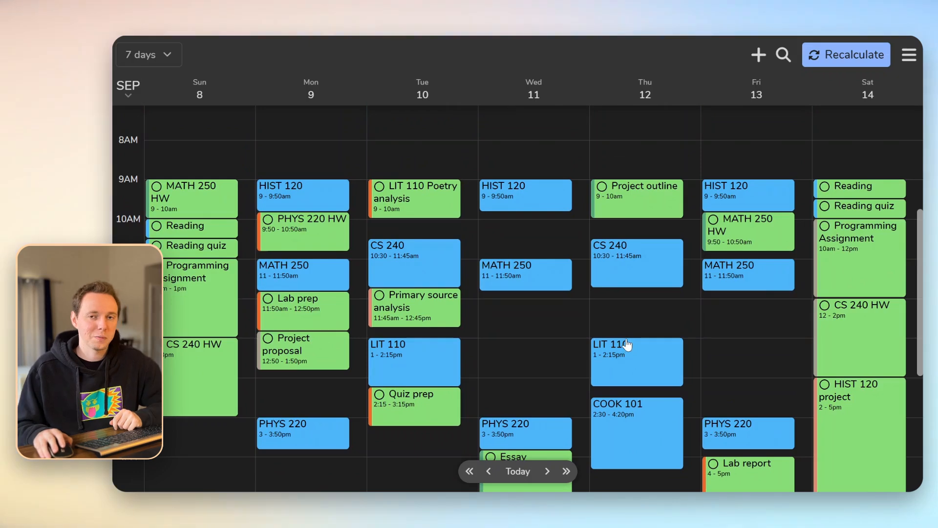
scroll(628, 337, down, 8)
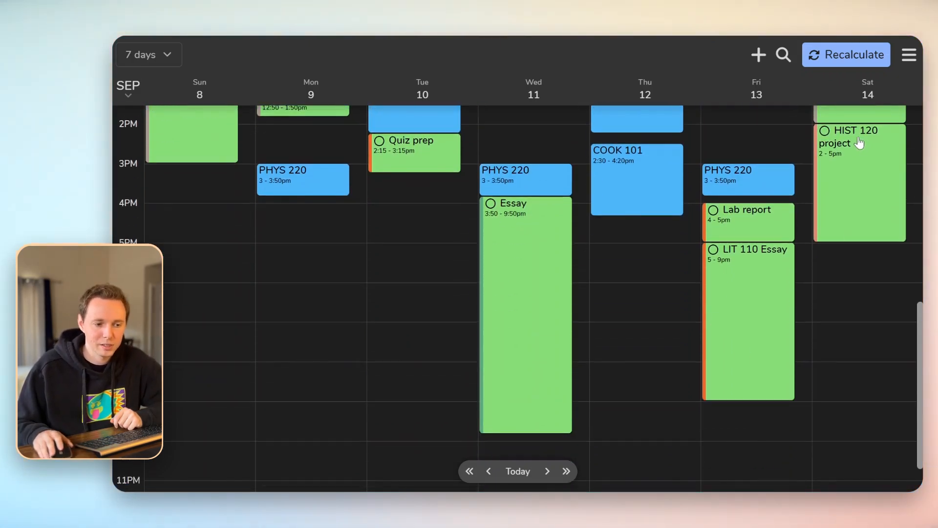
scroll(843, 217, up, 1)
scroll(843, 220, up, 2)
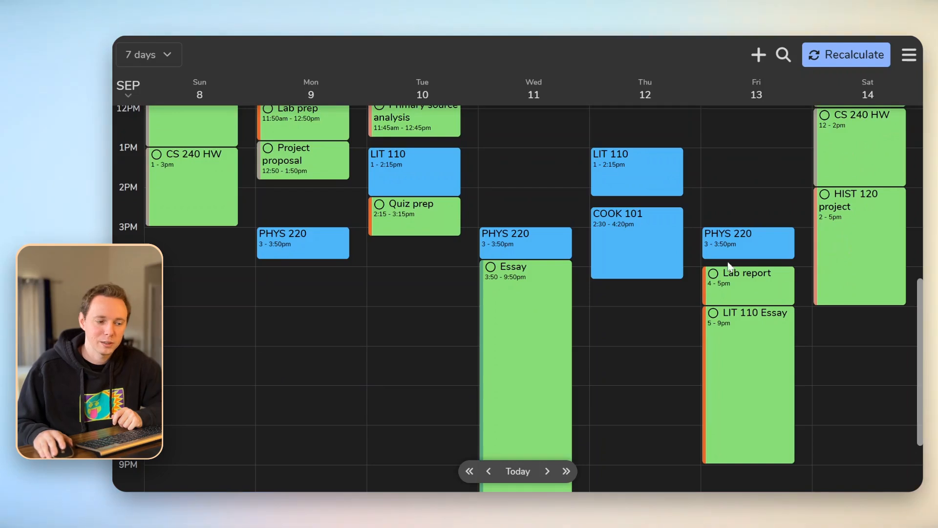
scroll(582, 289, down, 2)
click(543, 269)
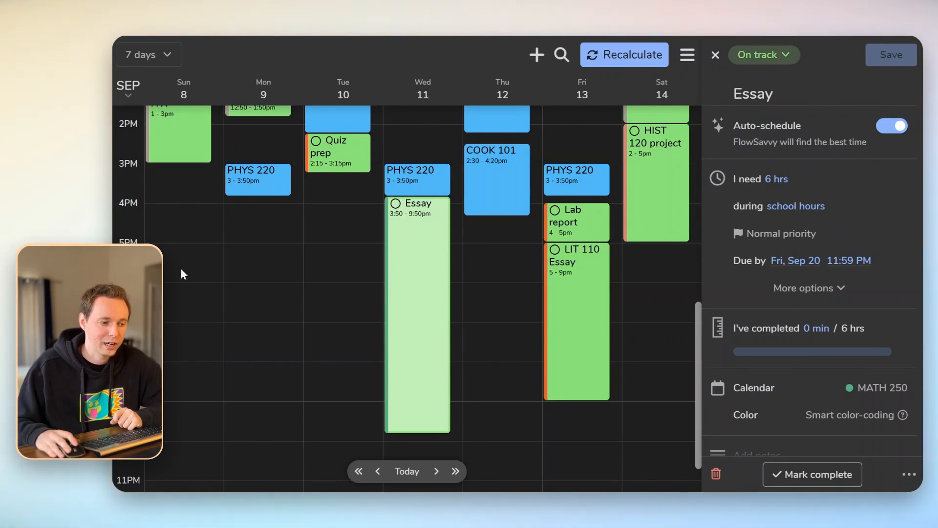
scroll(650, 375, up, 5)
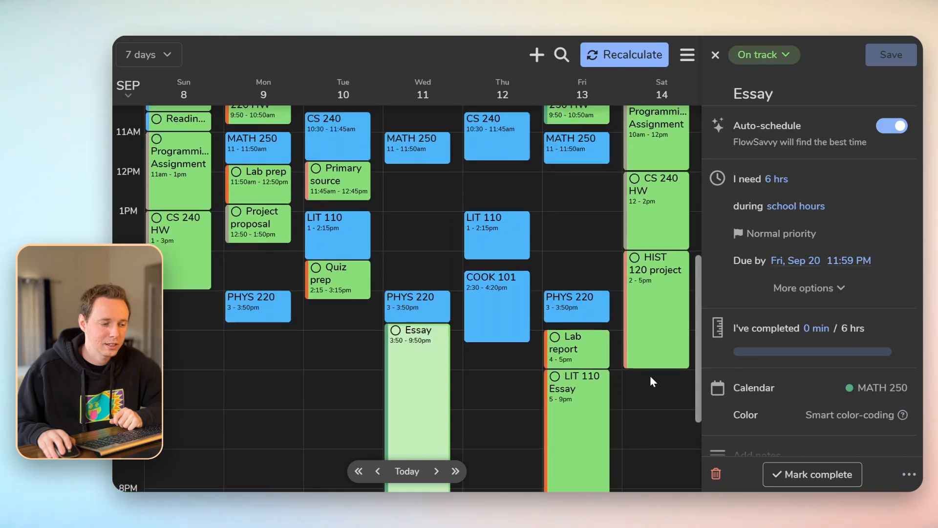
scroll(619, 379, down, 2)
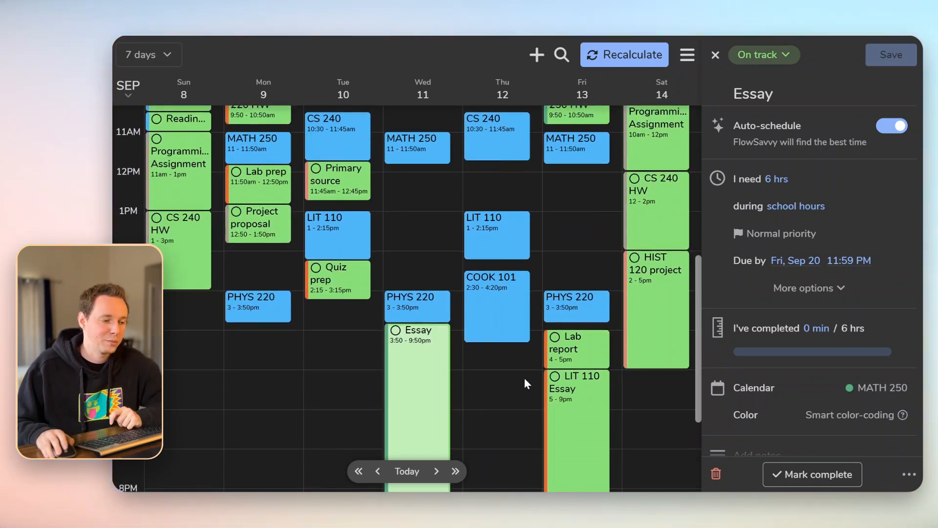
scroll(398, 385, up, 4)
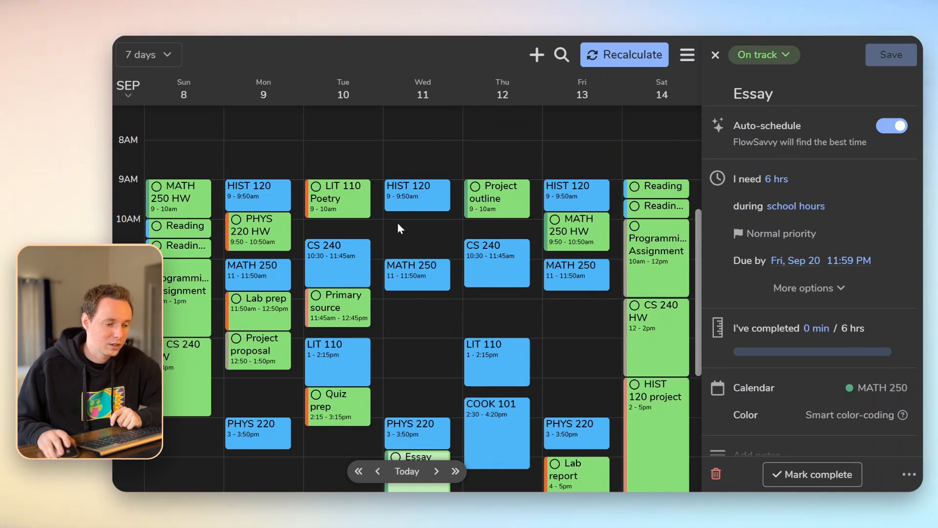
scroll(430, 292, down, 5)
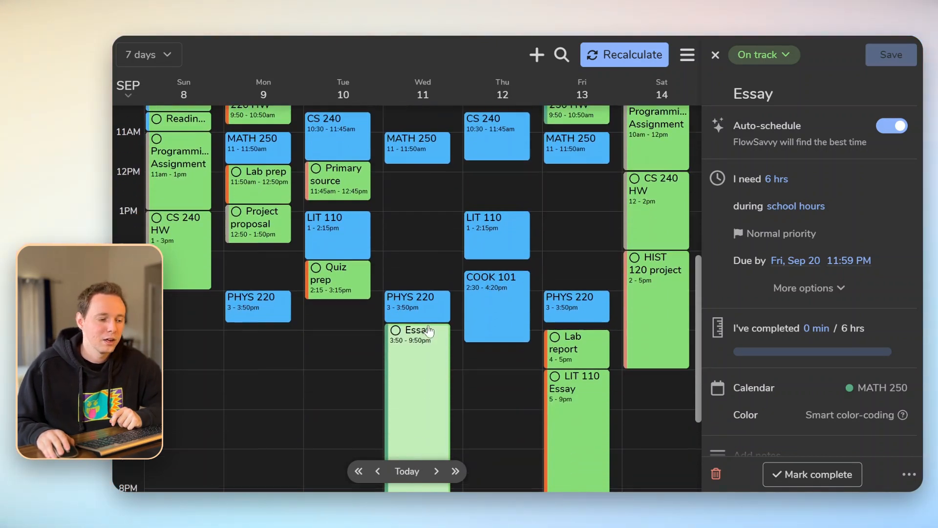
Make the Essay splittable with a 30-minute minimum block duration
click(800, 290)
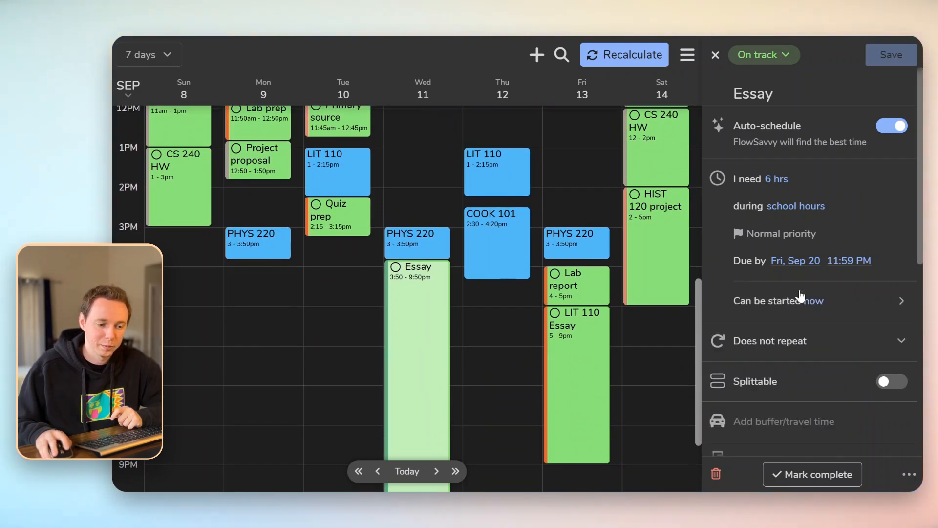
click(789, 385)
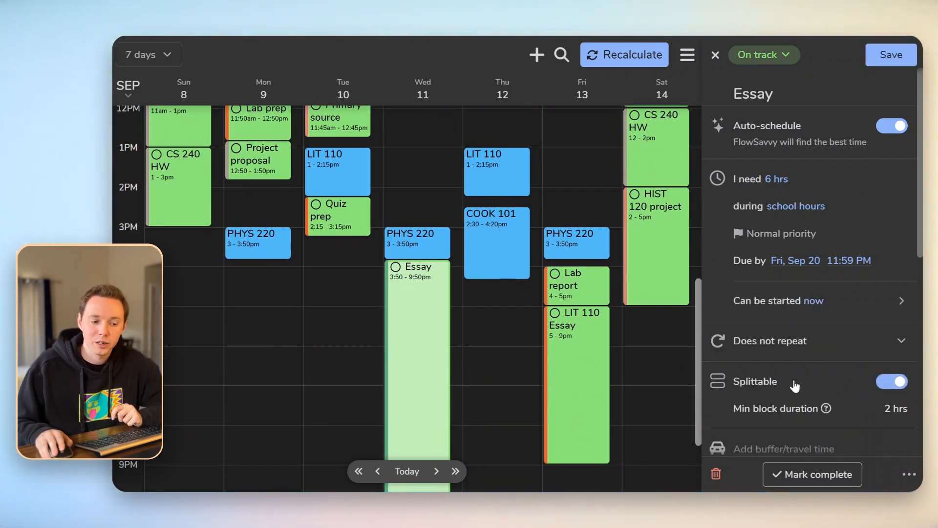
click(895, 409)
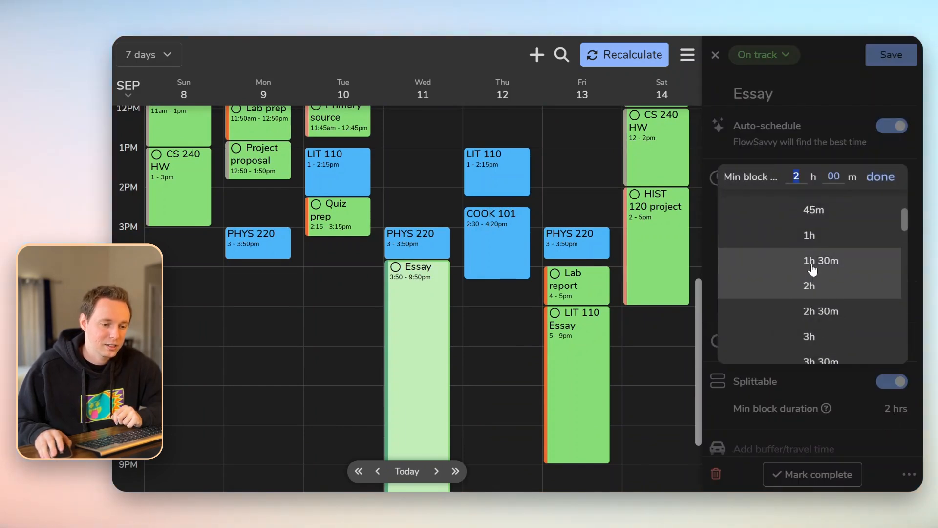
scroll(850, 231, up, 3)
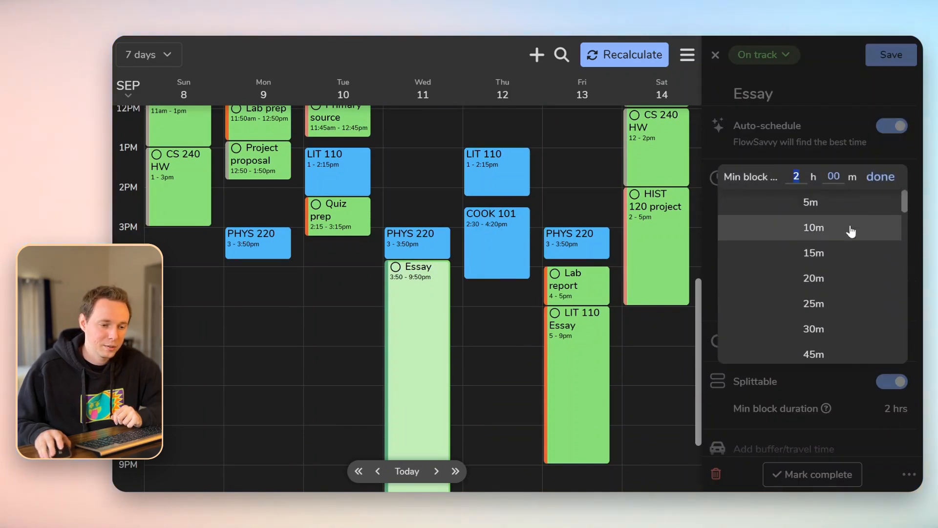
click(812, 331)
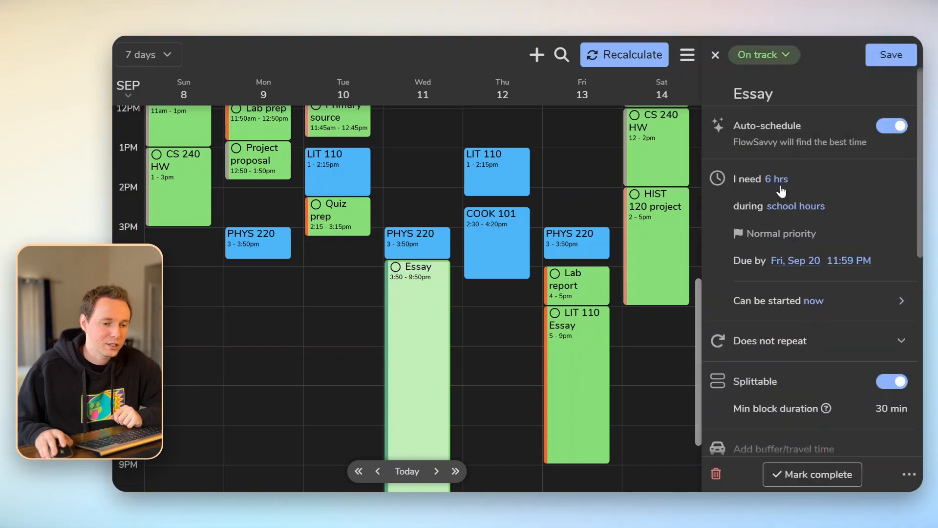
Save the Essay, review its shorter blocks across Sep 11–15, and go to the Sep 15–21 week
click(890, 56)
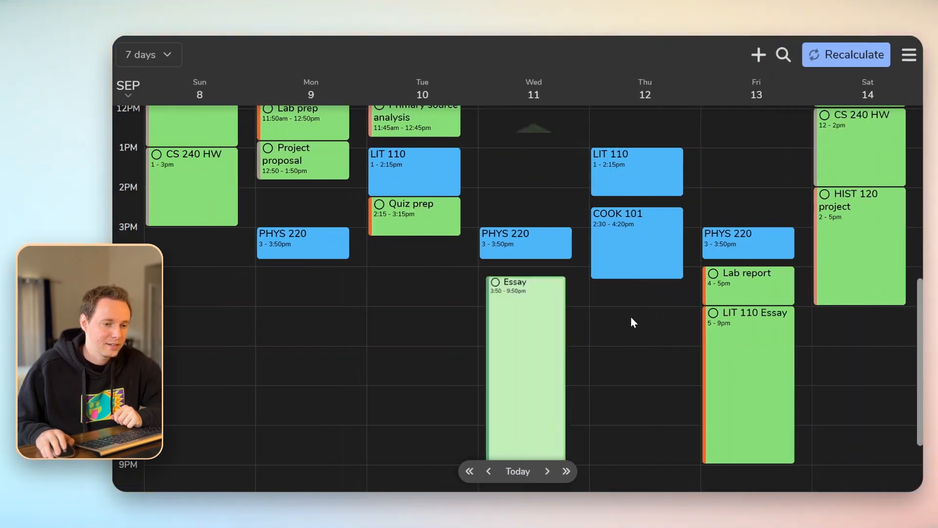
scroll(631, 323, up, 4)
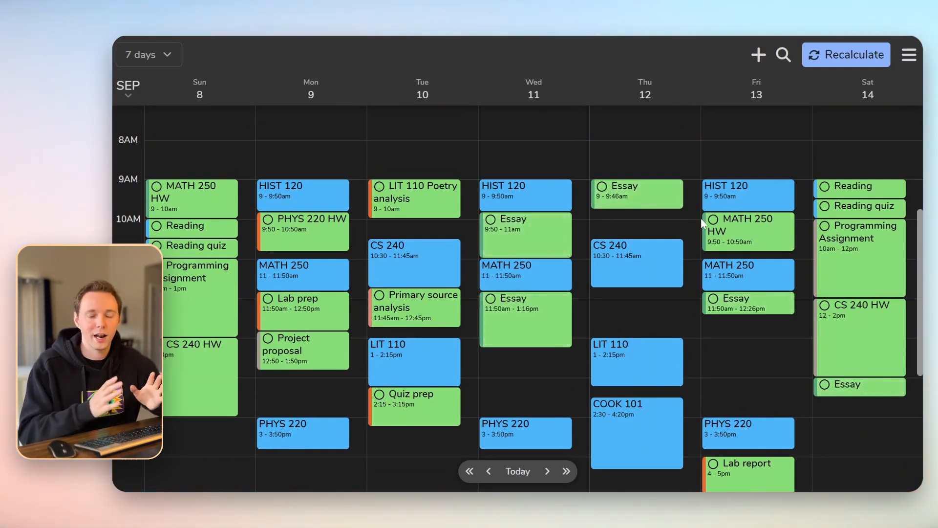
scroll(682, 203, up, 1)
scroll(684, 249, down, 1)
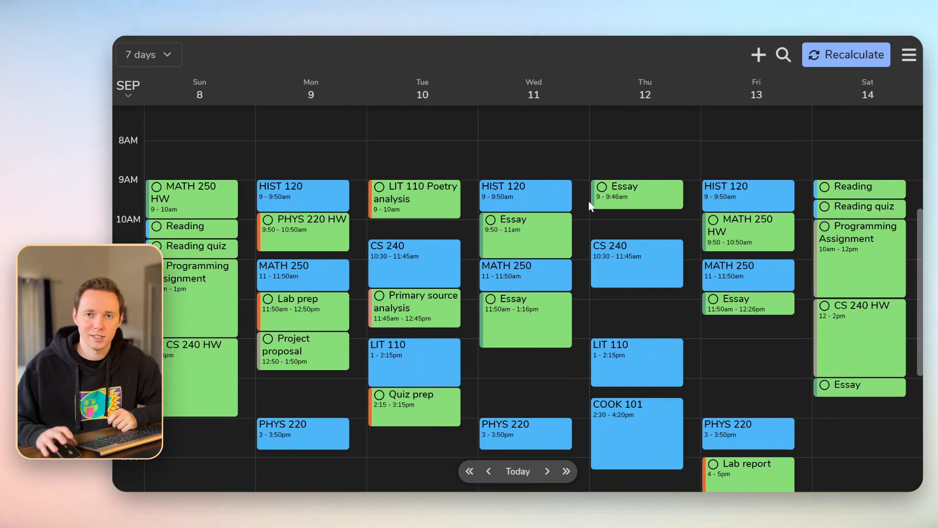
click(565, 471)
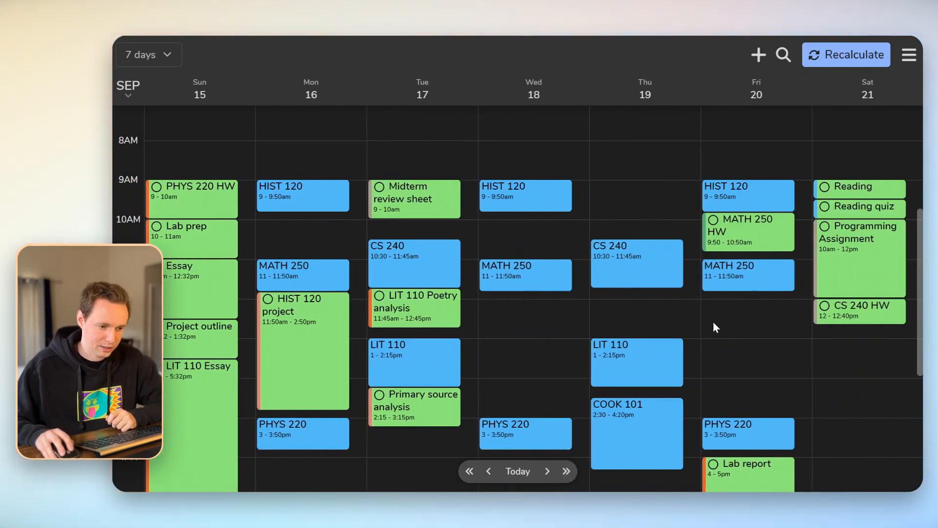
Add a 'Physics test' event on Friday, Sep 20, 12:00–2:00 PM, in the FlowSavvy calendar
click(725, 306)
text(P)
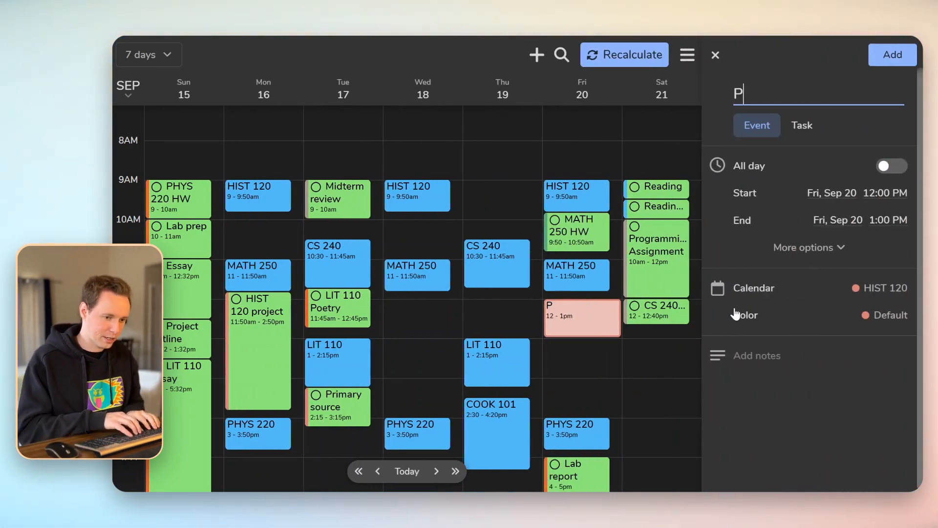
text(hysics test)
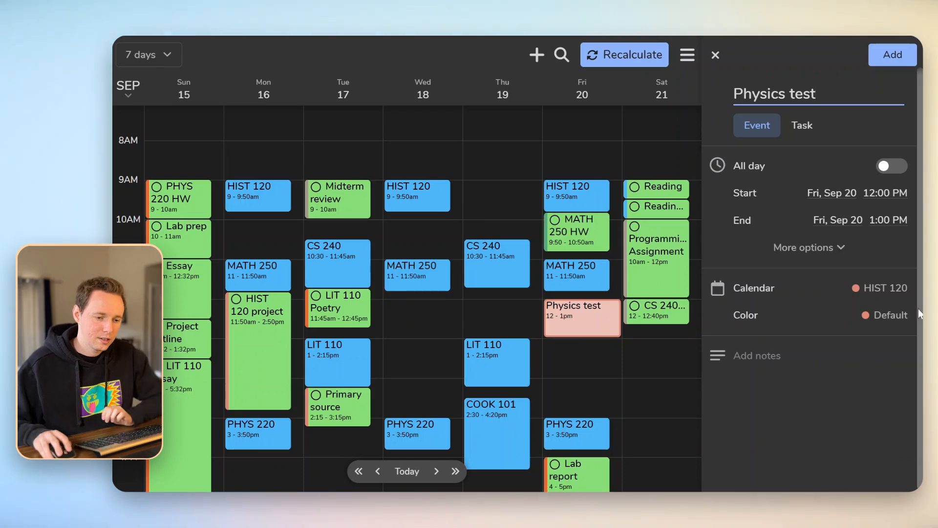
click(890, 194)
click(880, 160)
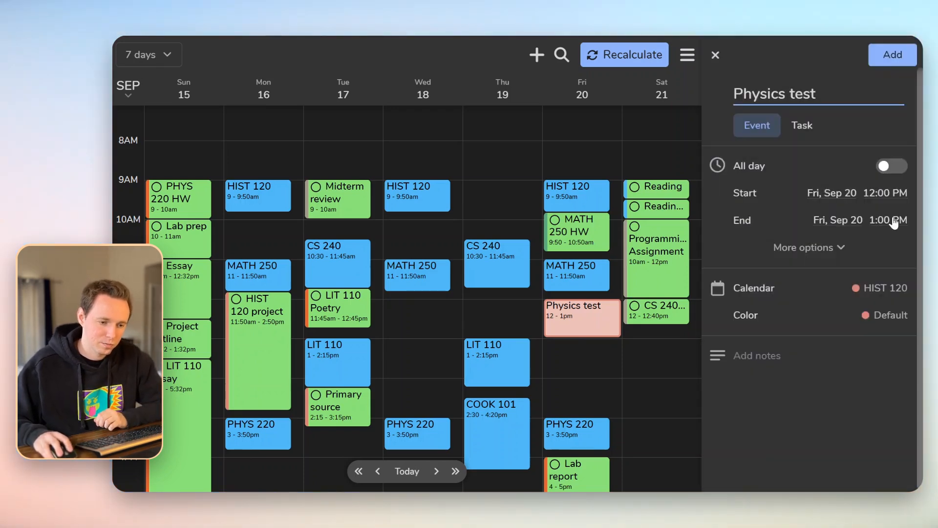
click(893, 222)
click(814, 317)
click(879, 290)
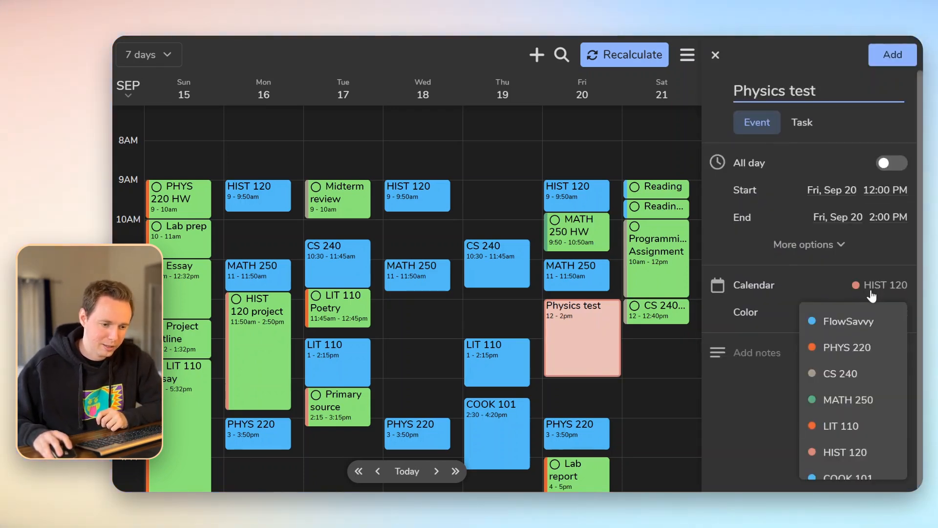
click(821, 320)
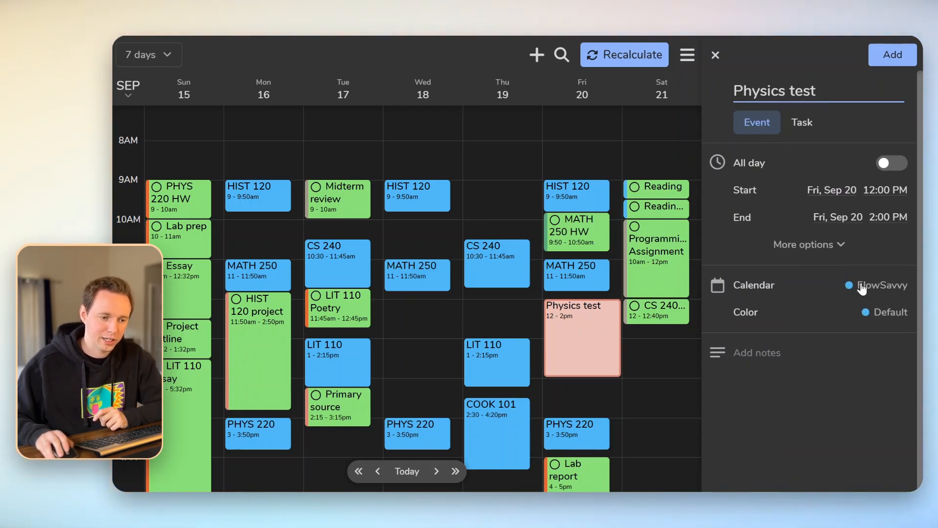
click(893, 54)
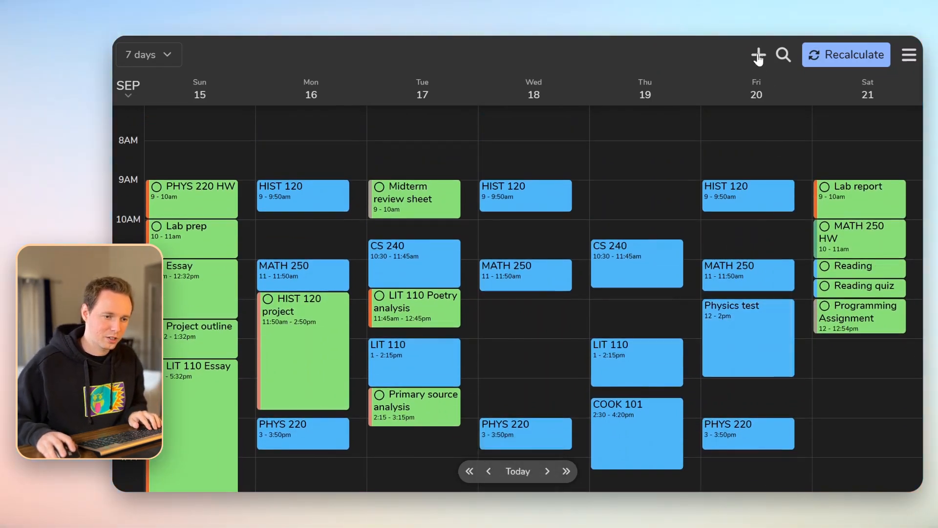
Create a 'Study for physics' task needing 3 hours, due Friday, Sep 20 at 12 PM
click(759, 55)
text(Study)
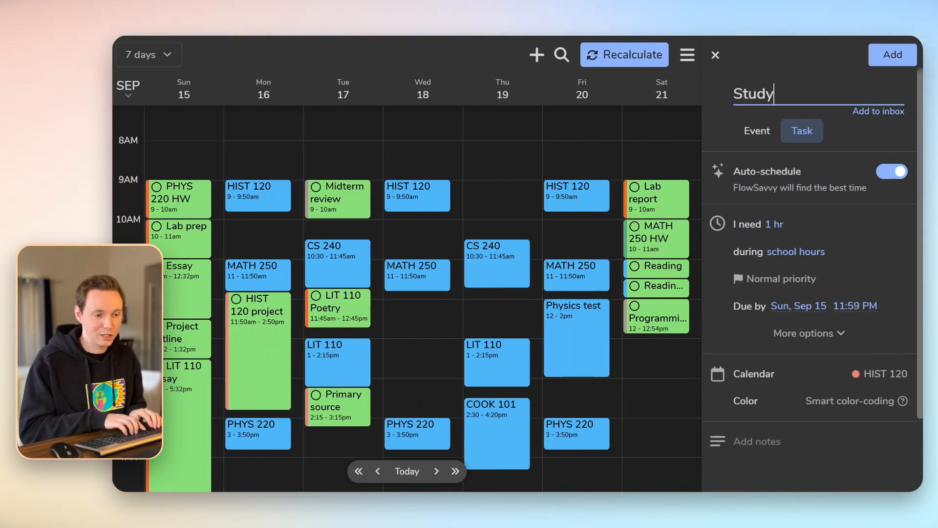
text( for physics test)
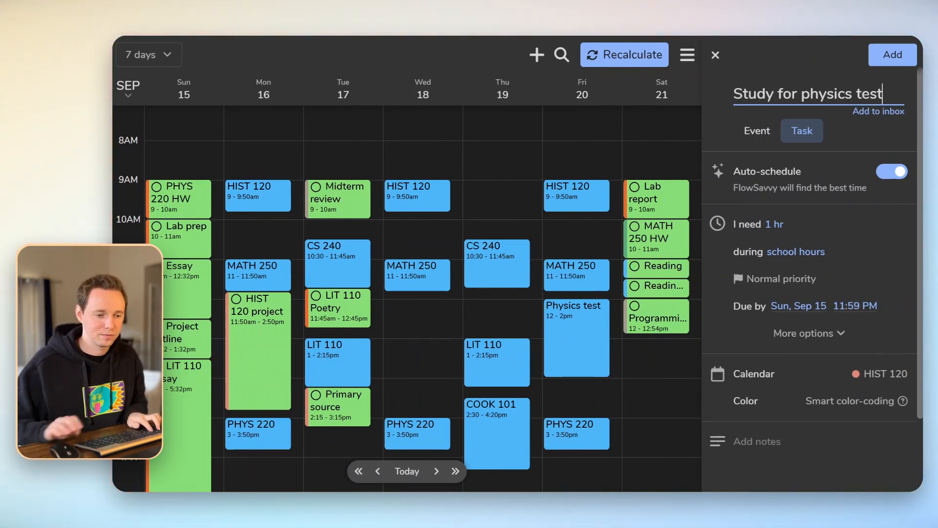
click(773, 224)
scroll(809, 259, down, 1)
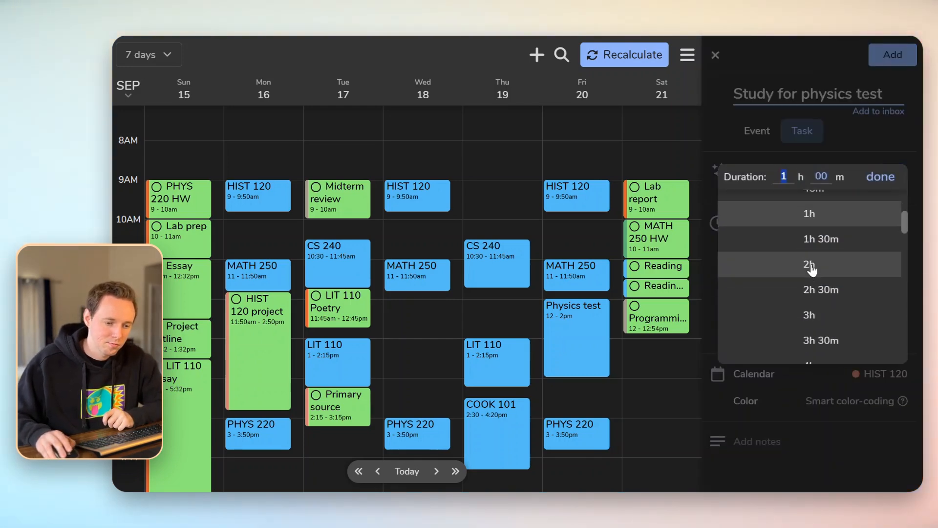
click(815, 317)
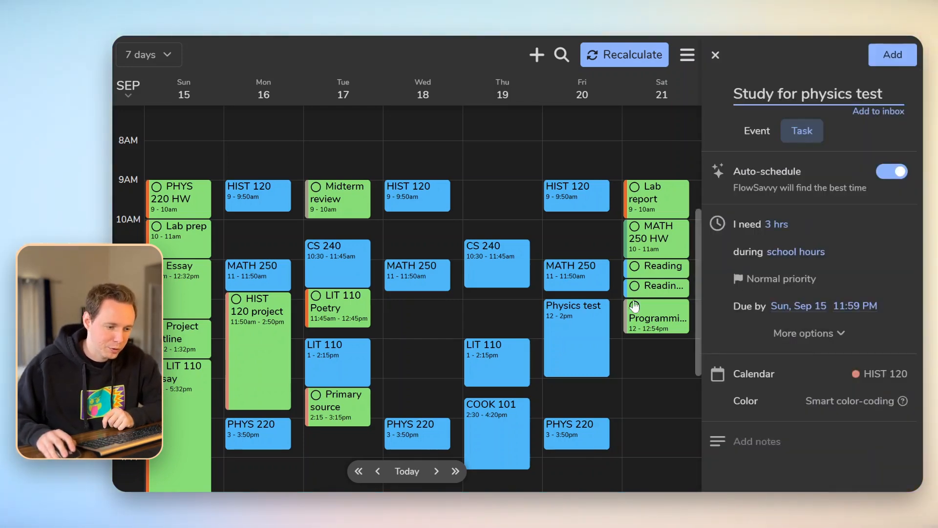
click(791, 307)
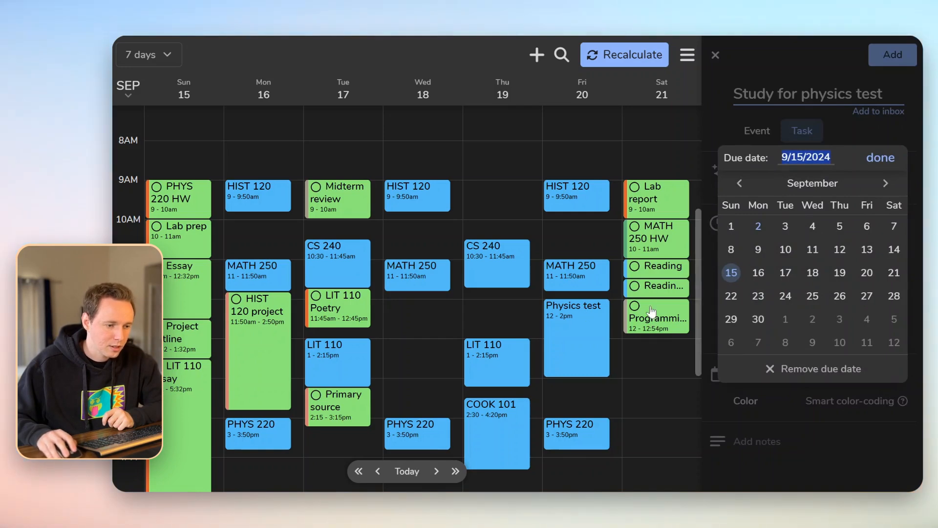
click(867, 272)
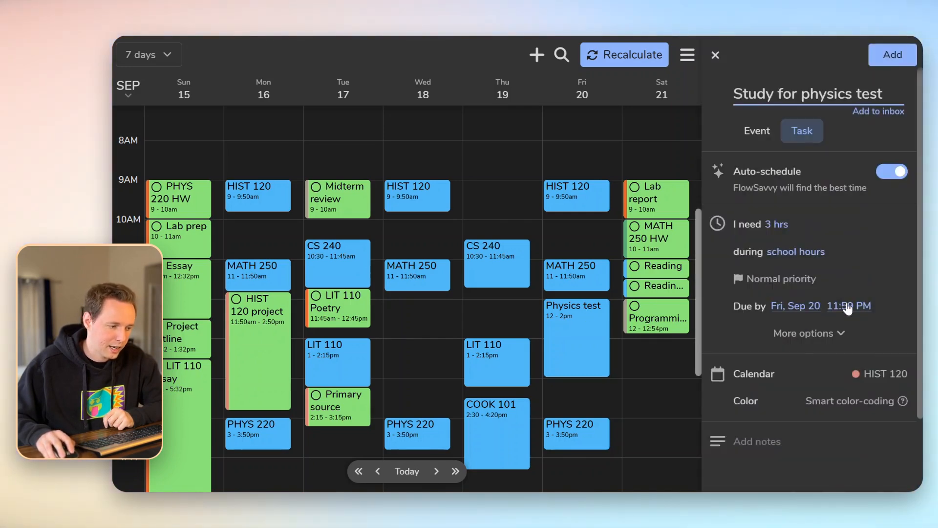
click(847, 306)
text(12pm)
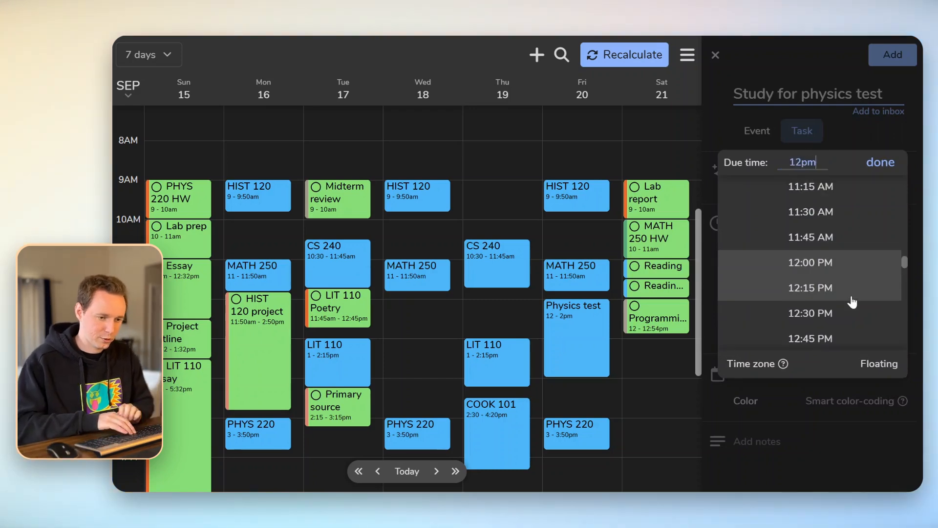
key(Return)
File the study task under PHYS 220, make it splittable with 1-hour minimum blocks, and add it
click(876, 375)
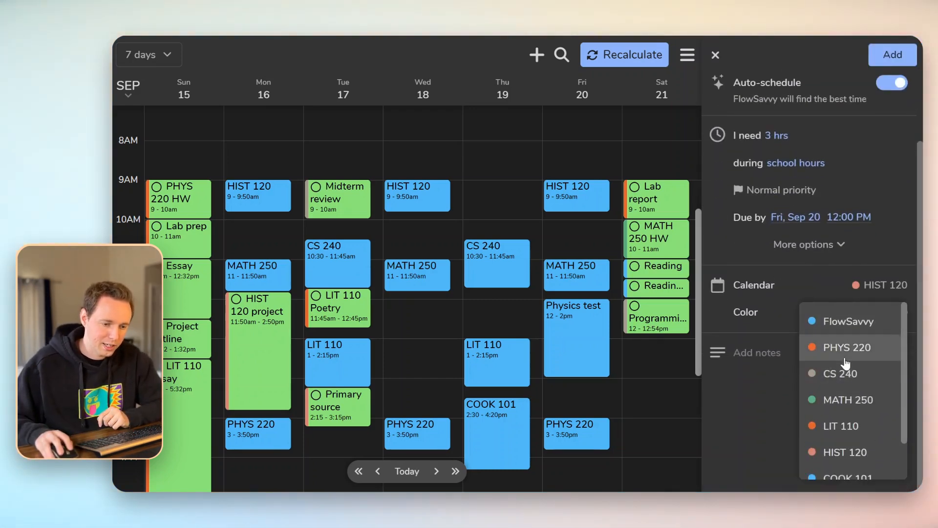
click(844, 359)
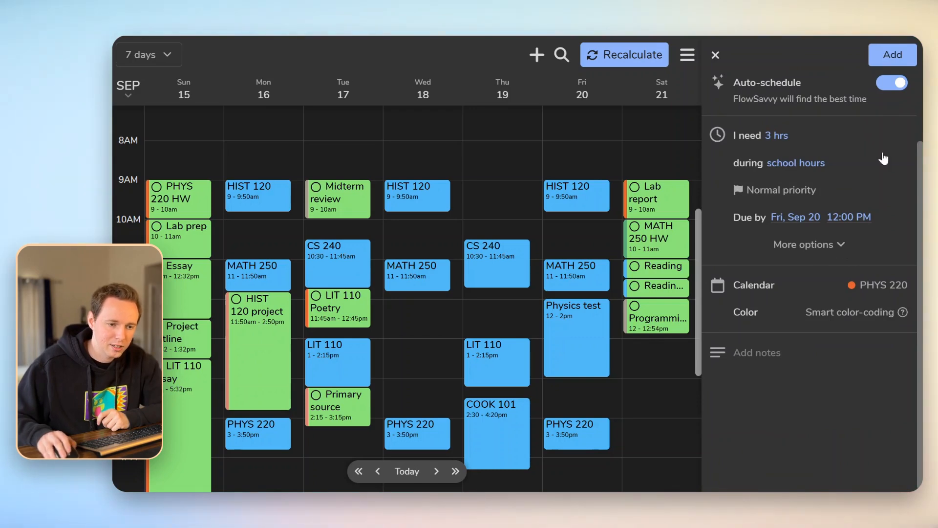
scroll(850, 220, up, 2)
click(827, 309)
scroll(780, 294, down, 2)
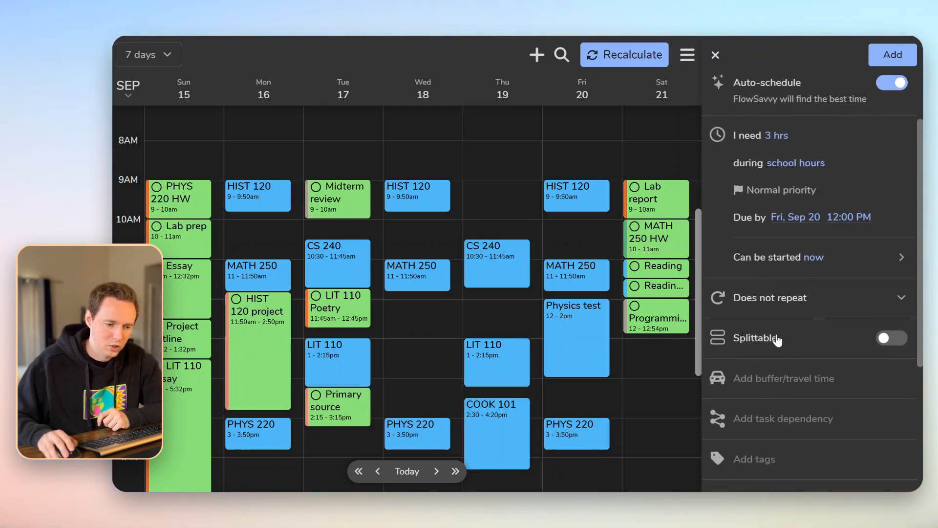
click(891, 338)
click(896, 365)
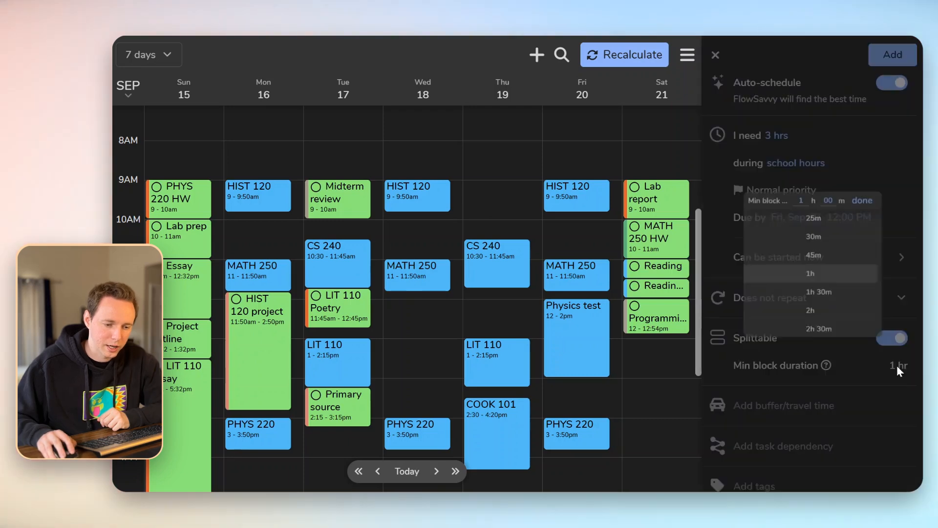
click(879, 409)
click(893, 54)
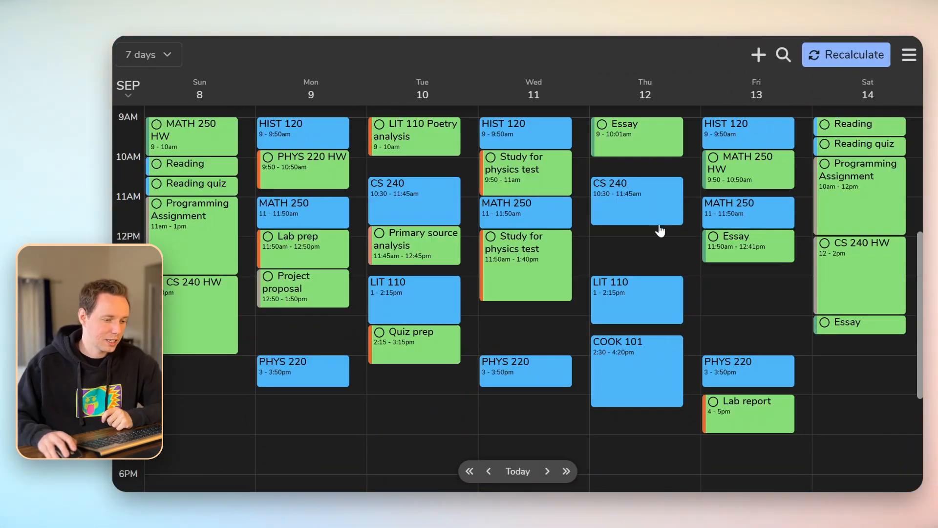
Set the study task so it can be started on Tue, Sep 17, and save it
click(541, 258)
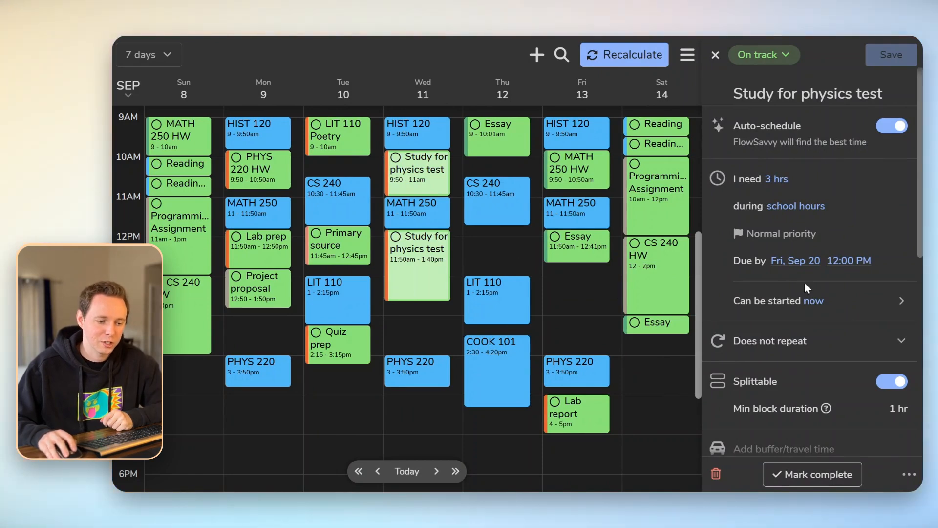
click(785, 303)
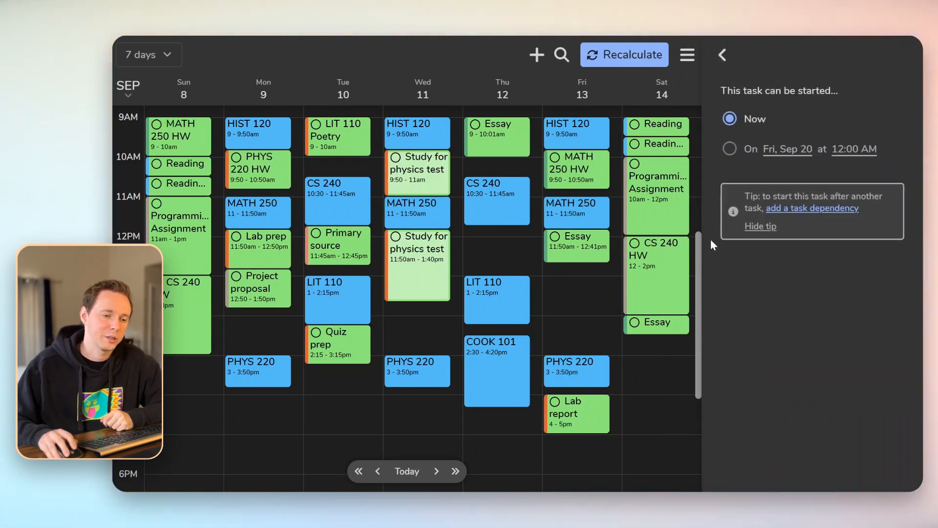
click(783, 151)
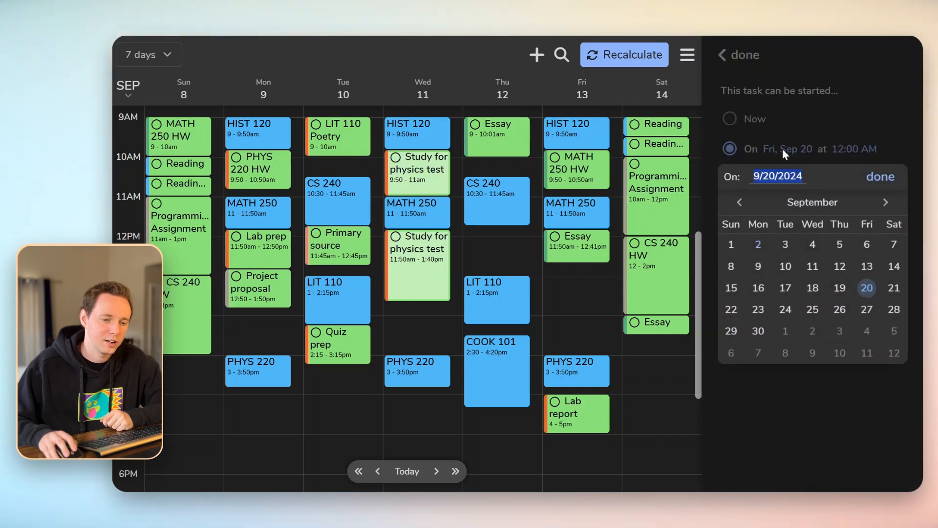
click(785, 289)
click(752, 56)
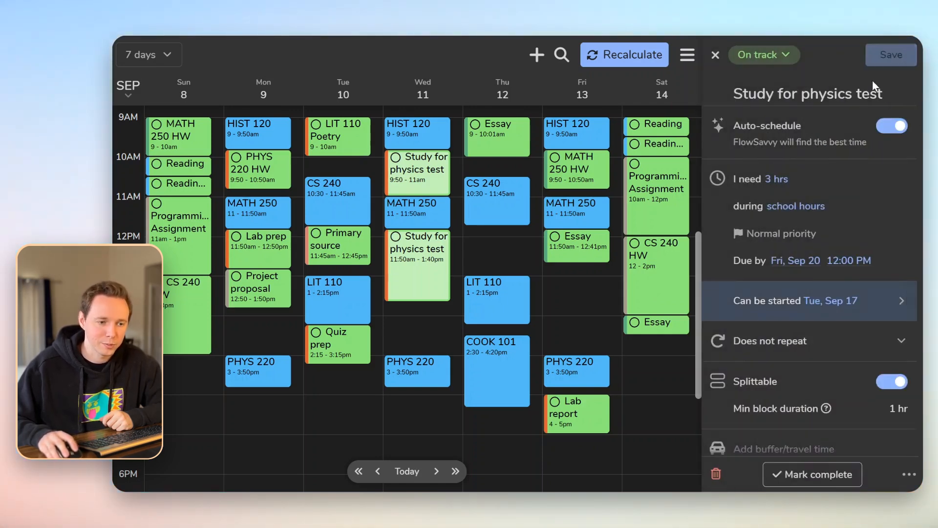
click(887, 53)
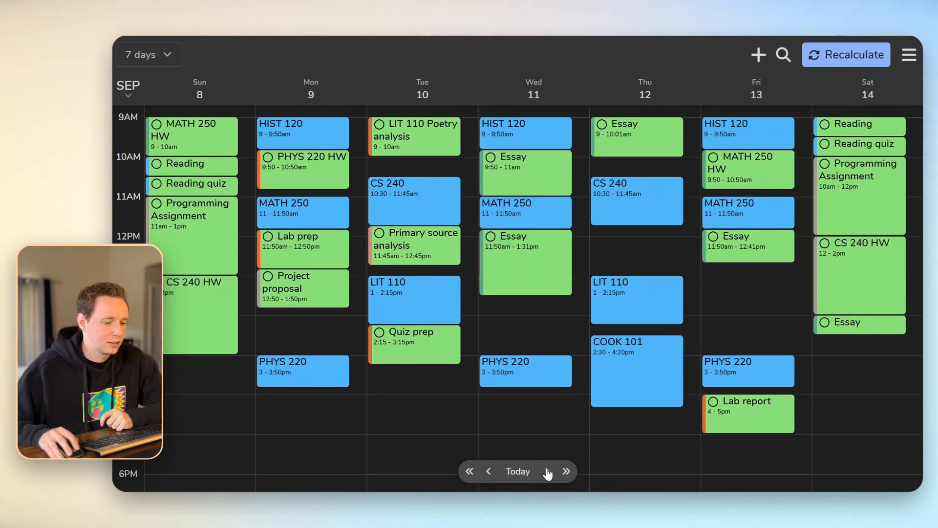
Page forward to check the Tuesday Sep 17 study block, then page back and open the Wednesday Essay task
click(547, 471)
click(547, 471)
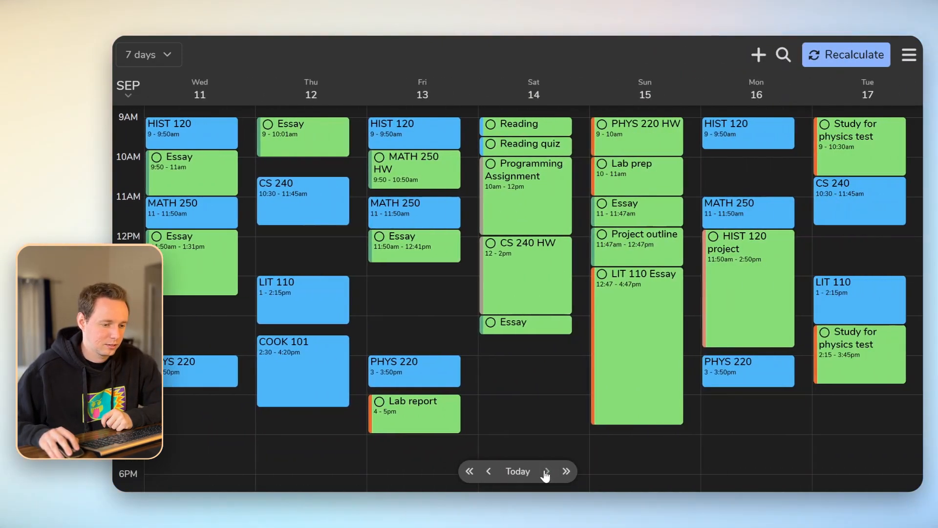
click(547, 472)
click(547, 471)
click(547, 471)
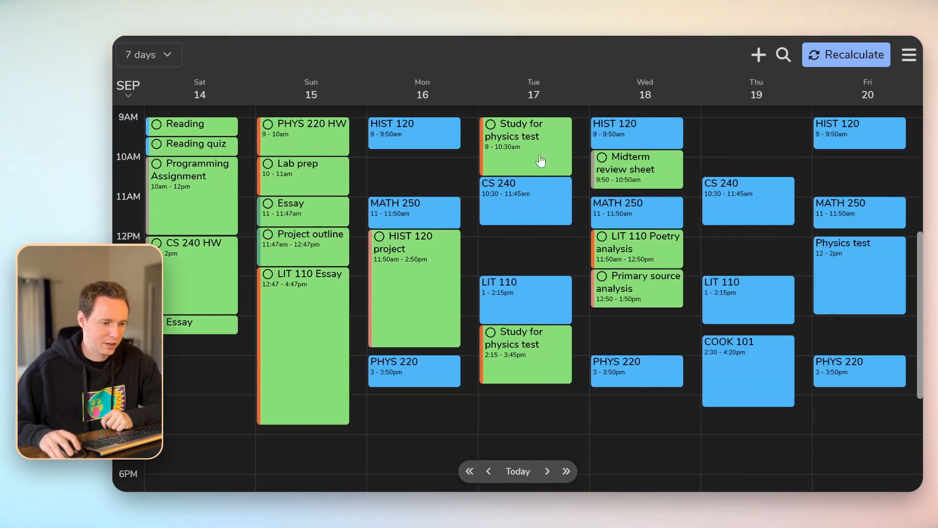
click(540, 161)
click(377, 471)
click(378, 471)
click(378, 471)
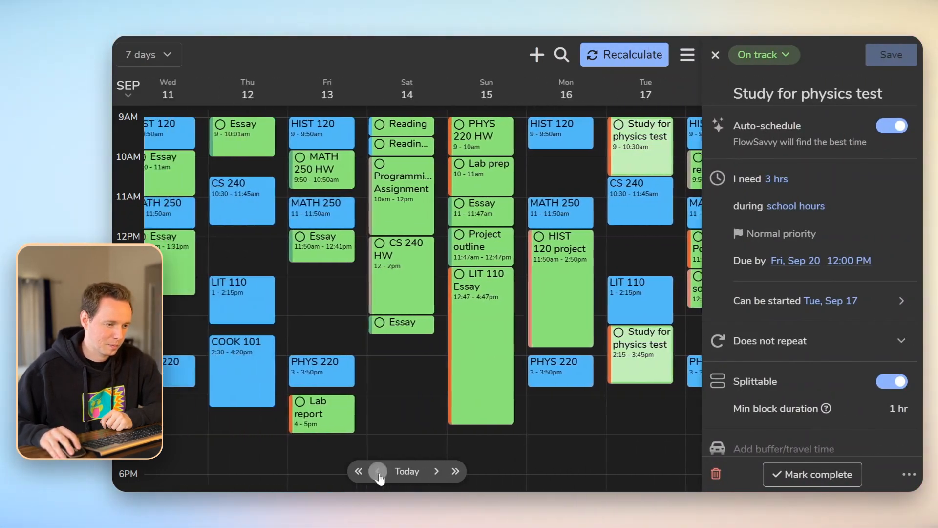
click(378, 471)
click(377, 471)
click(715, 54)
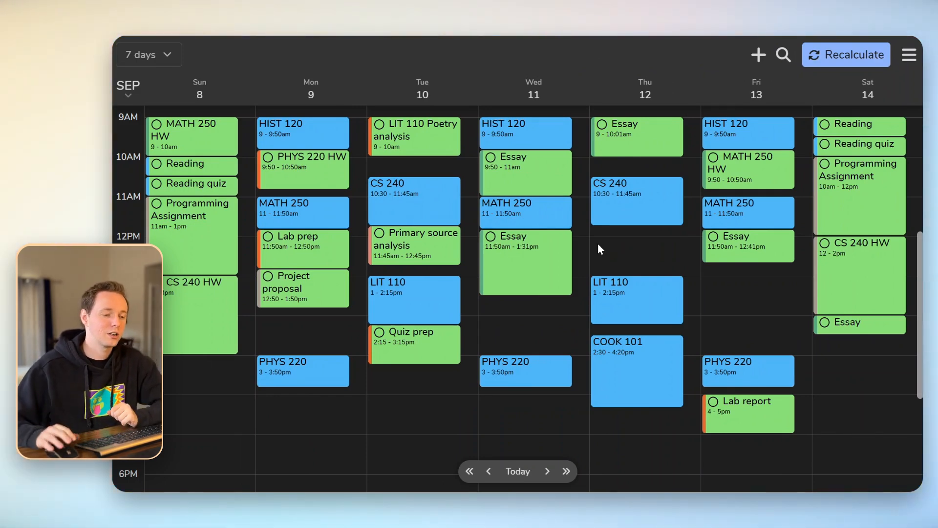
click(541, 266)
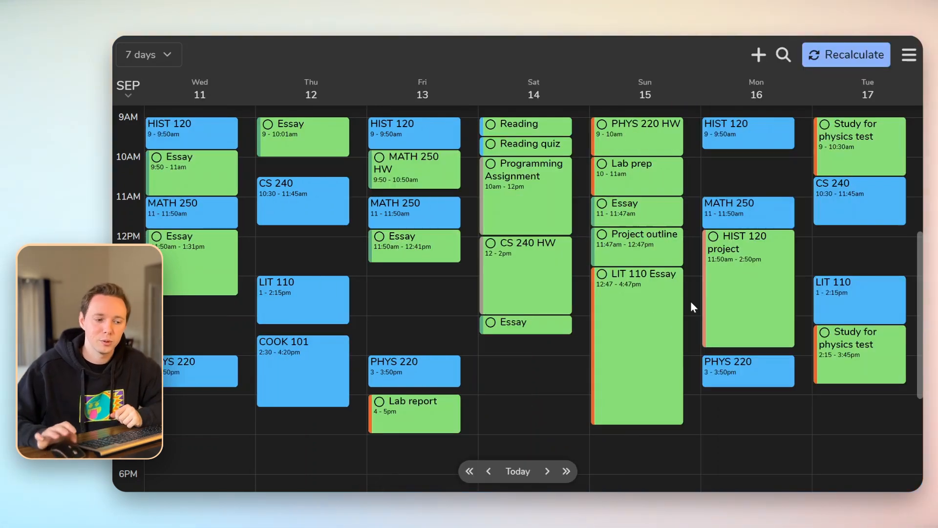
Set the LIT 110 Essay task's duration to 1 hour
click(618, 326)
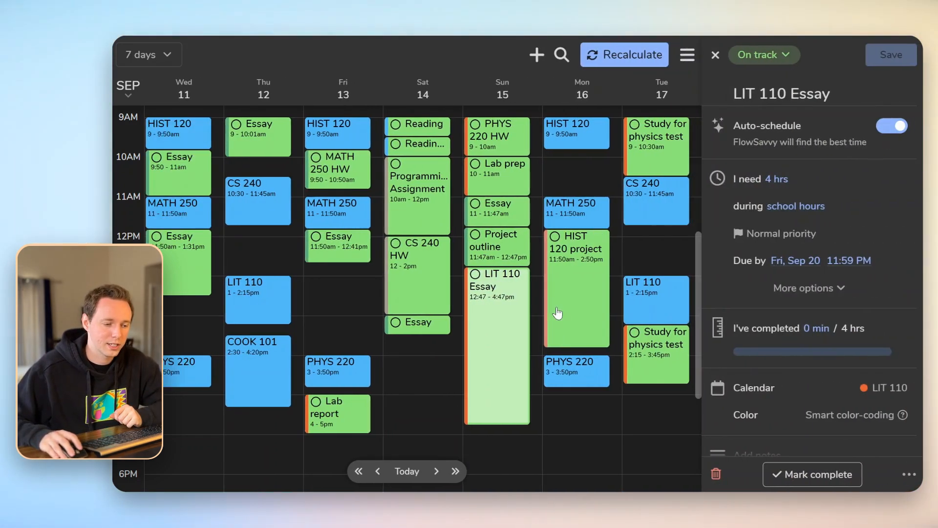
click(779, 181)
scroll(808, 237, up, 5)
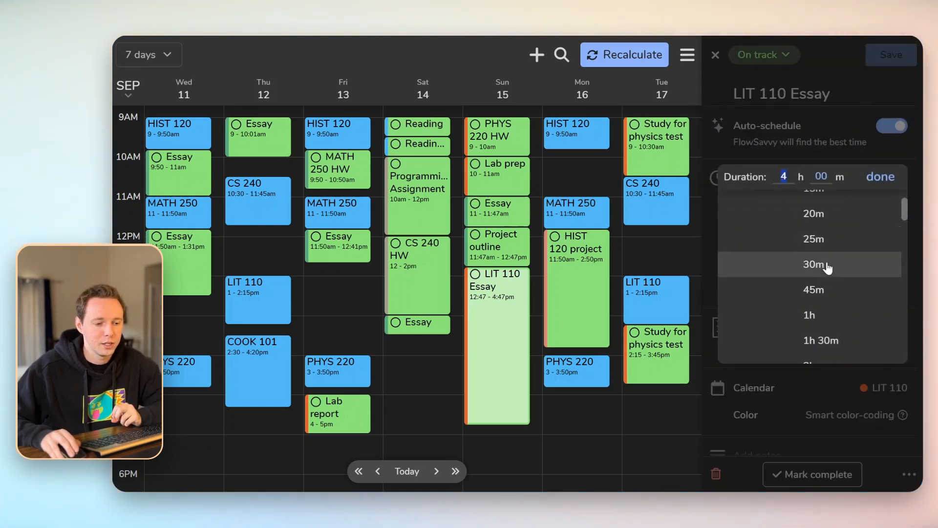
click(814, 251)
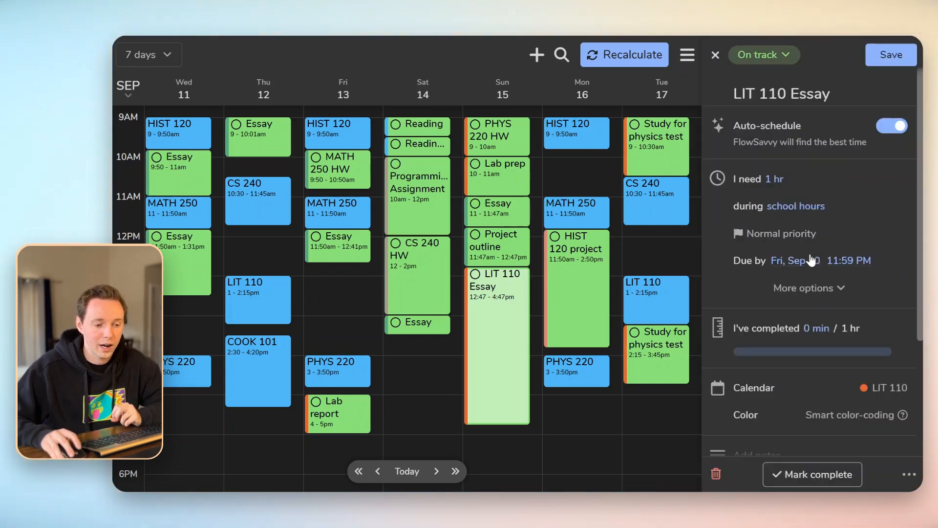
Give the essay a custom repeat every 2 days, ending after 4 occurrences
click(813, 289)
click(778, 350)
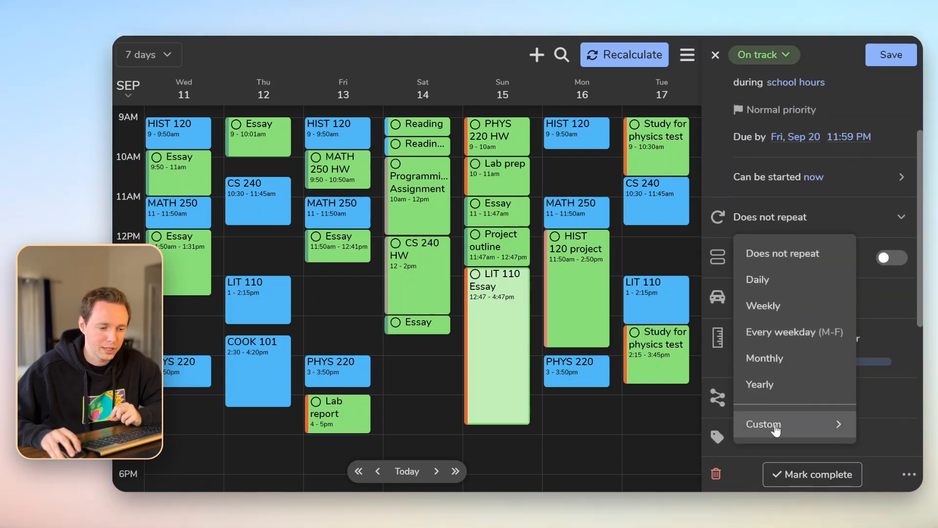
click(775, 429)
click(801, 124)
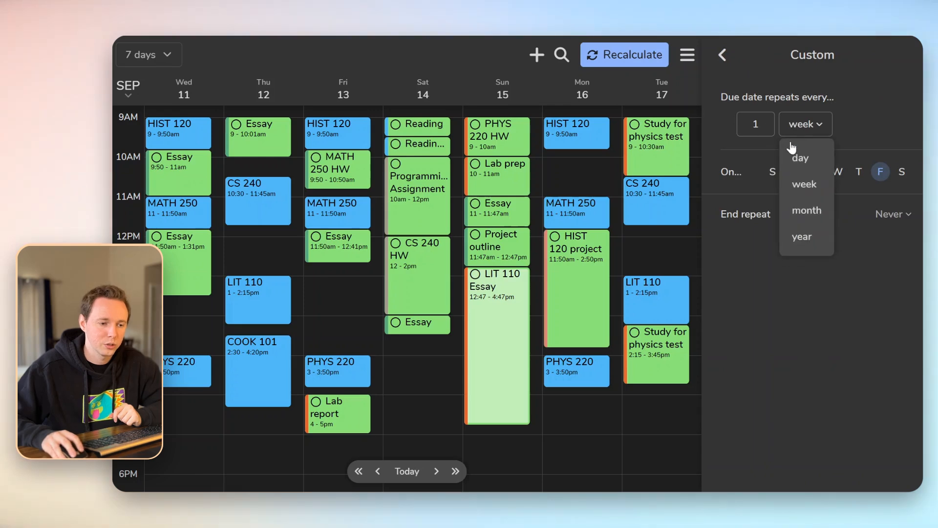
click(799, 152)
key(BackSpace)
text(2)
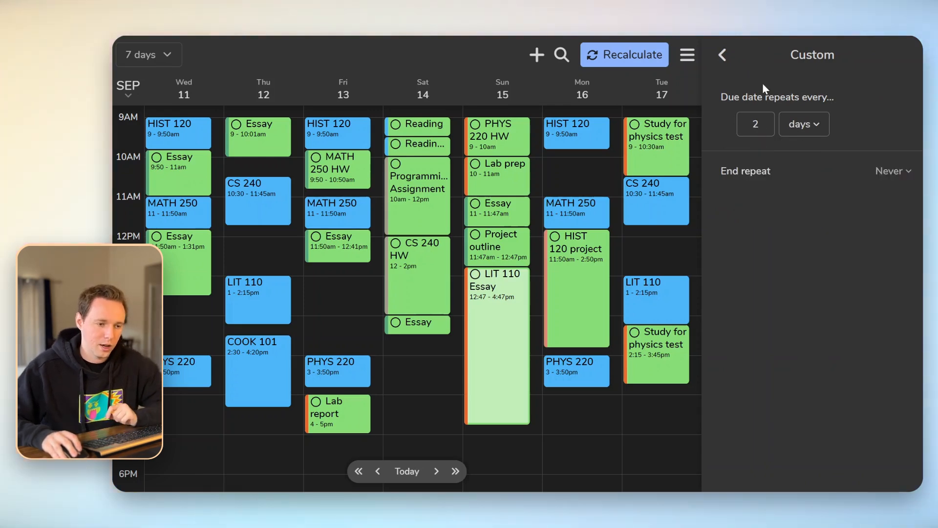
click(902, 178)
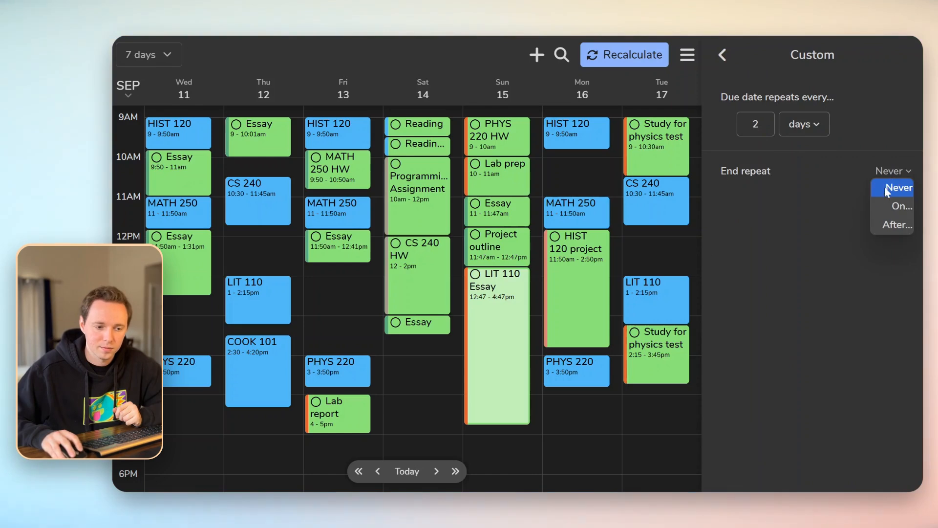
click(890, 224)
click(860, 198)
key(BackSpace)
text(4)
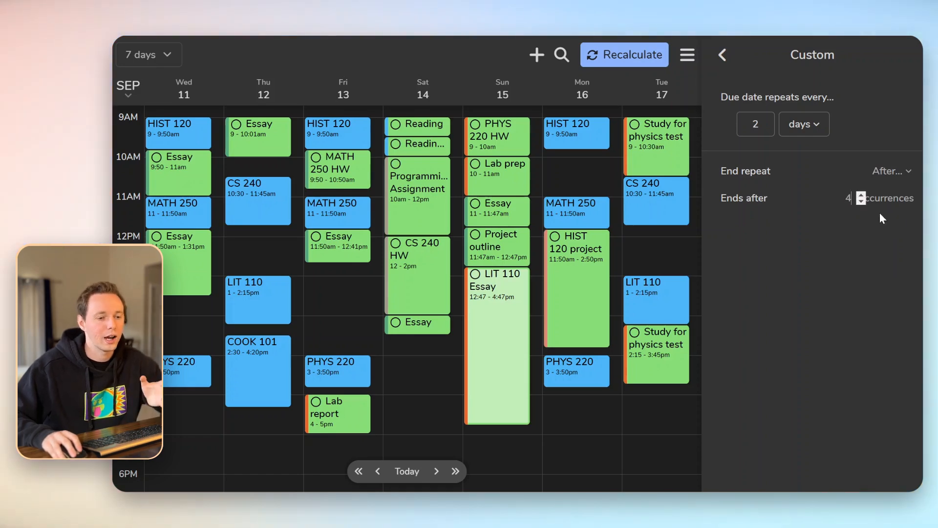
click(722, 55)
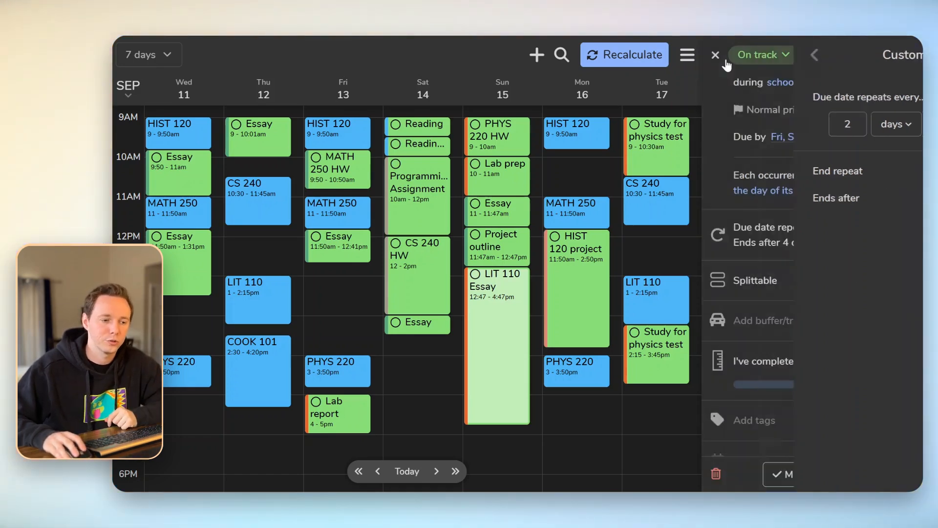
Change the essay's due date to Sep 14 and save the task
scroll(796, 213, up, 2)
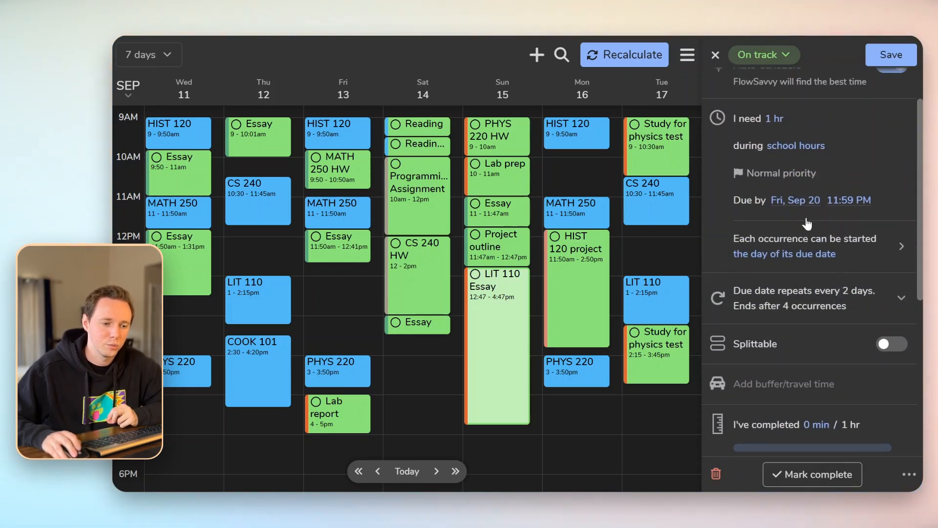
click(801, 200)
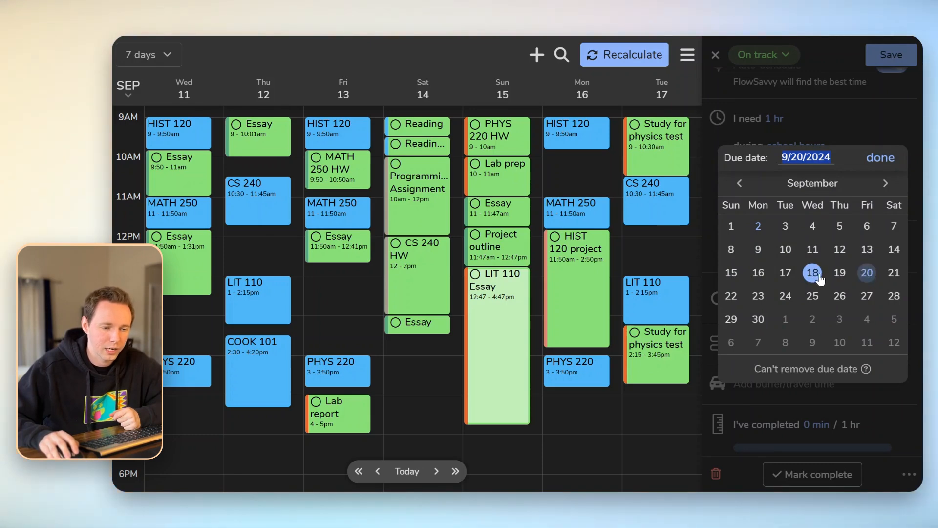
click(894, 250)
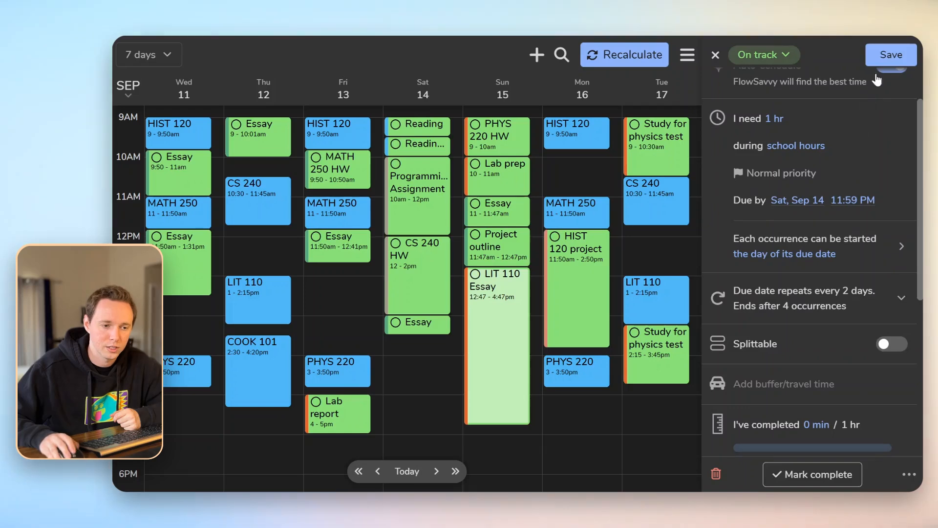
click(880, 55)
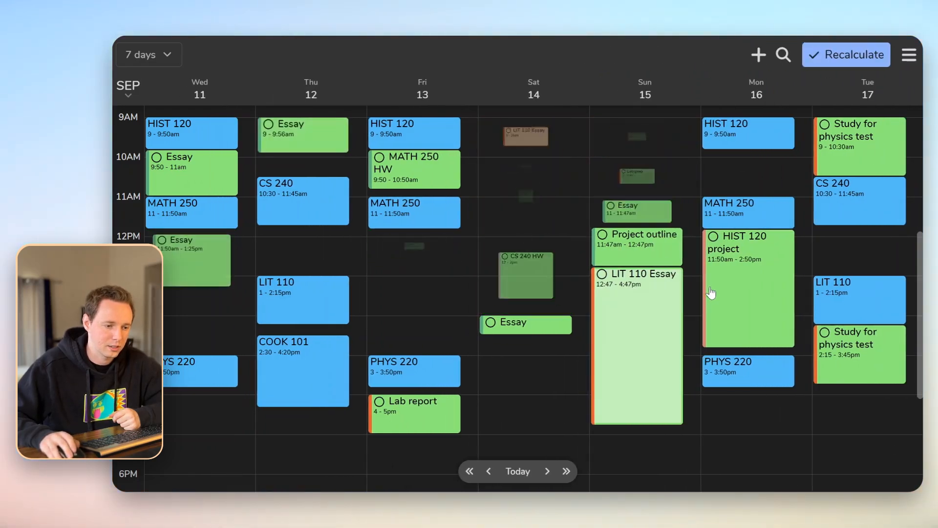
Check the due dates of the Saturday, Monday, Wednesday and Friday LIT 110 Essay blocks, then page back to earlier days
scroll(568, 113, up, 2)
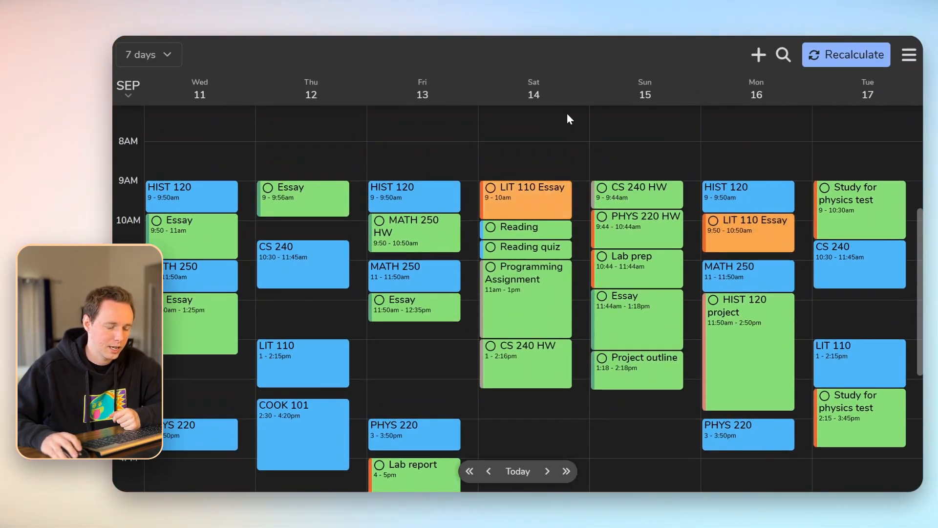
click(533, 203)
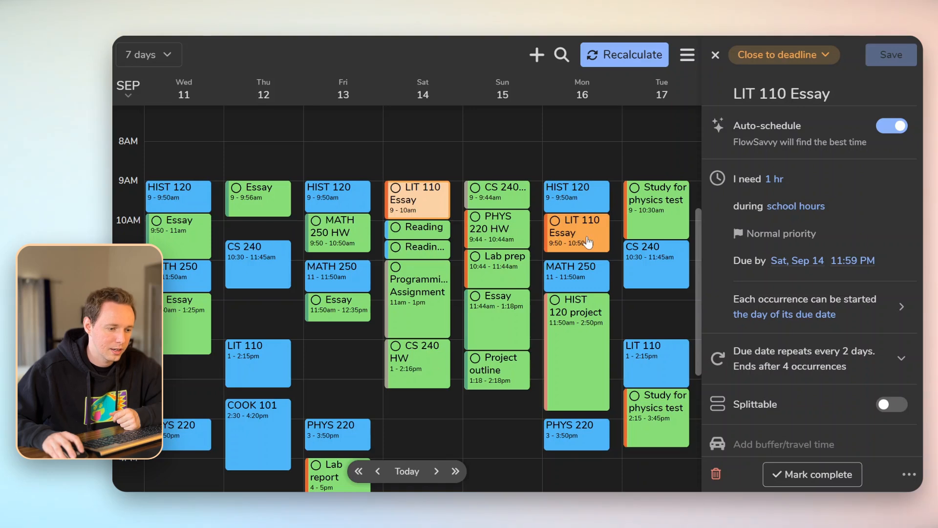
click(588, 241)
click(436, 471)
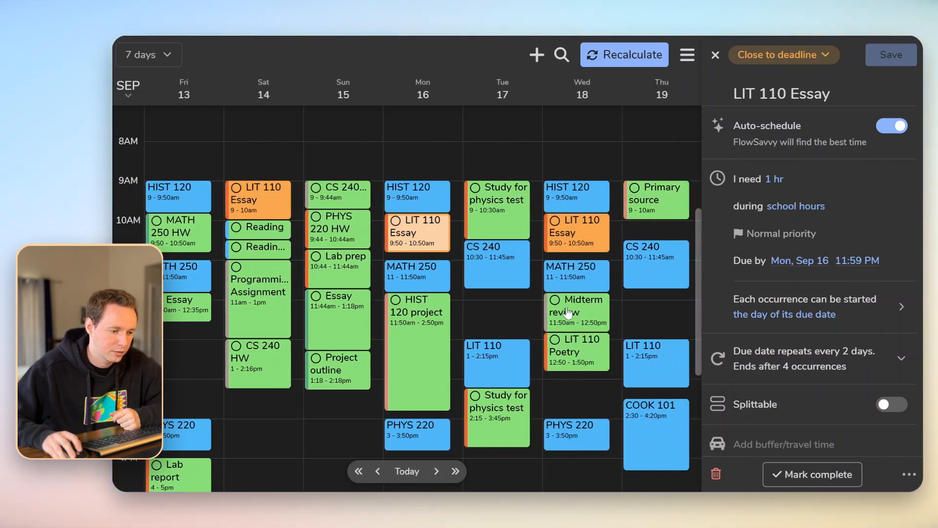
click(593, 234)
click(436, 471)
click(436, 471)
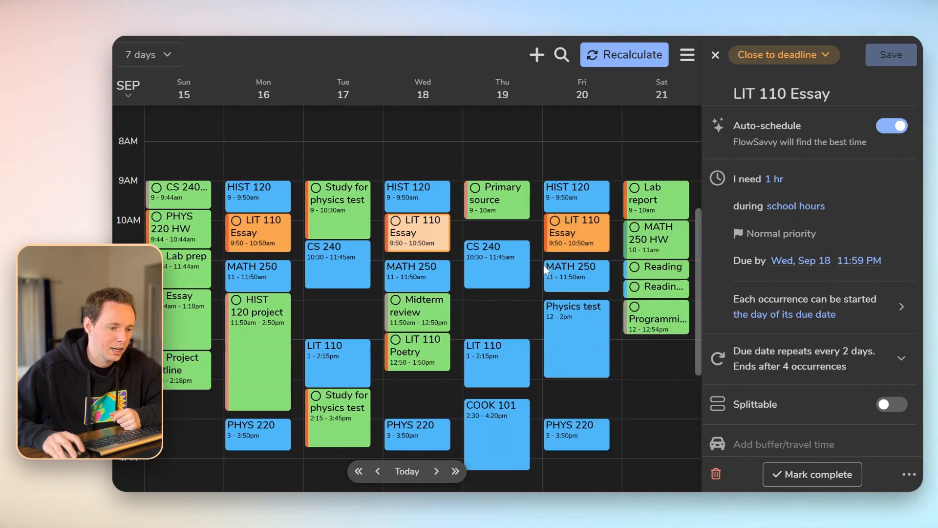
click(576, 234)
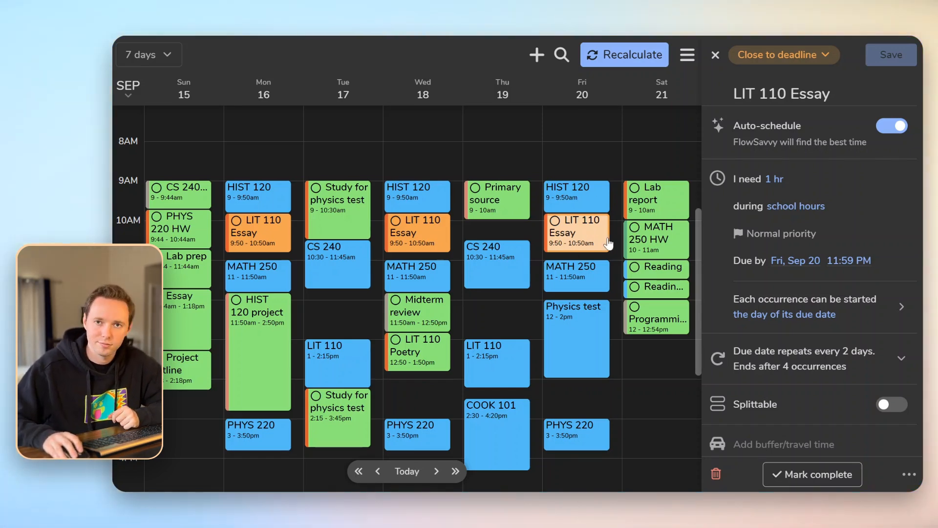
click(378, 472)
click(378, 472)
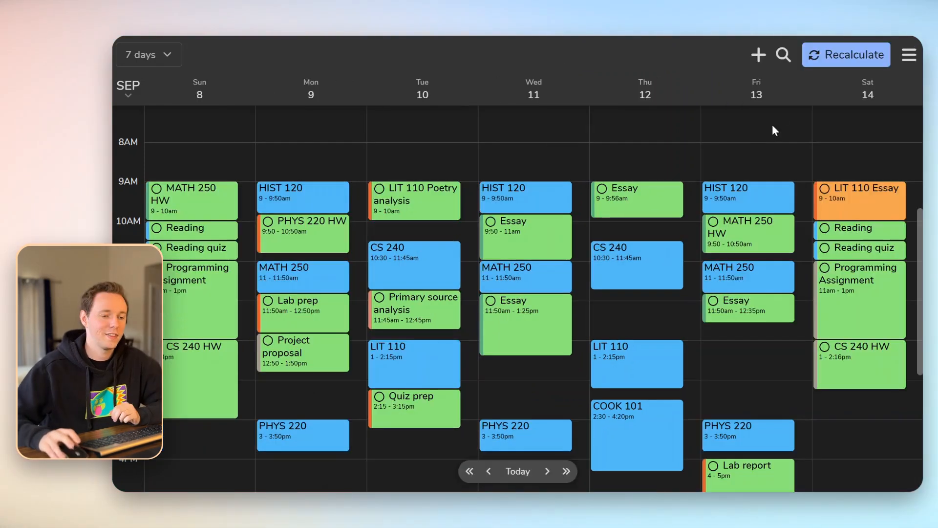
Create a 'Weekly review' task needing 30 minutes, due Sunday, Sep 15
click(755, 63)
text(W)
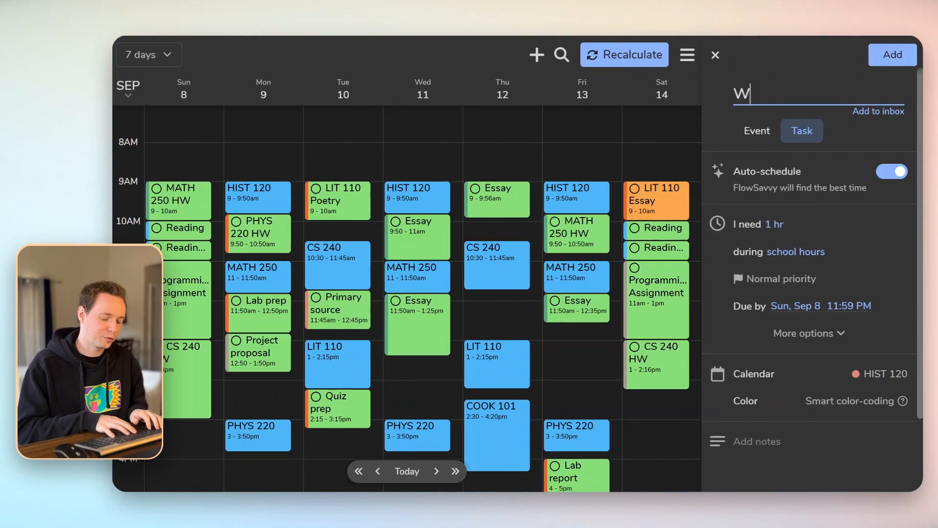
text(eekly review)
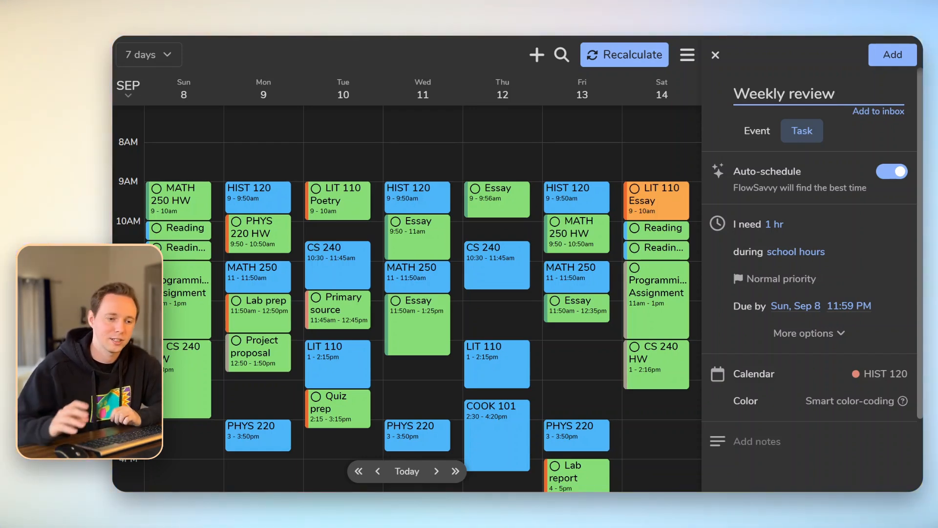
click(775, 226)
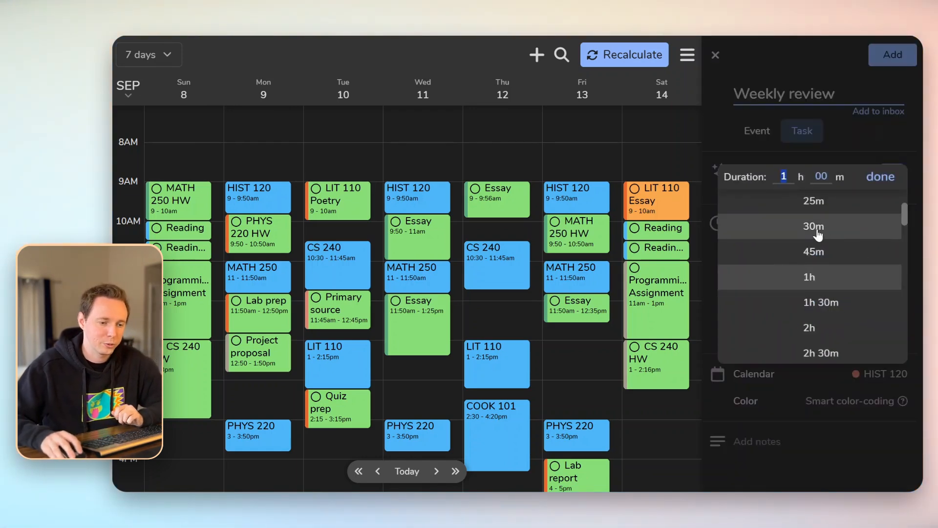
click(815, 228)
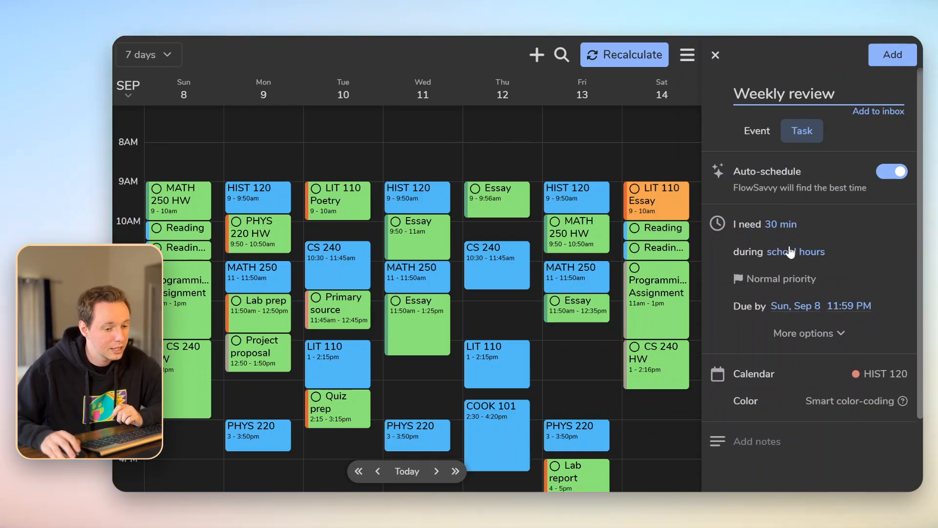
click(803, 306)
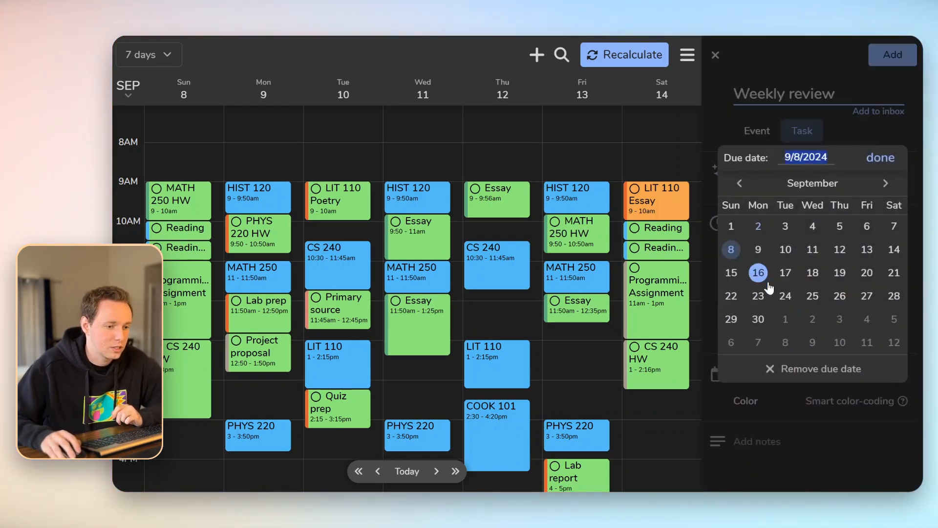
click(736, 275)
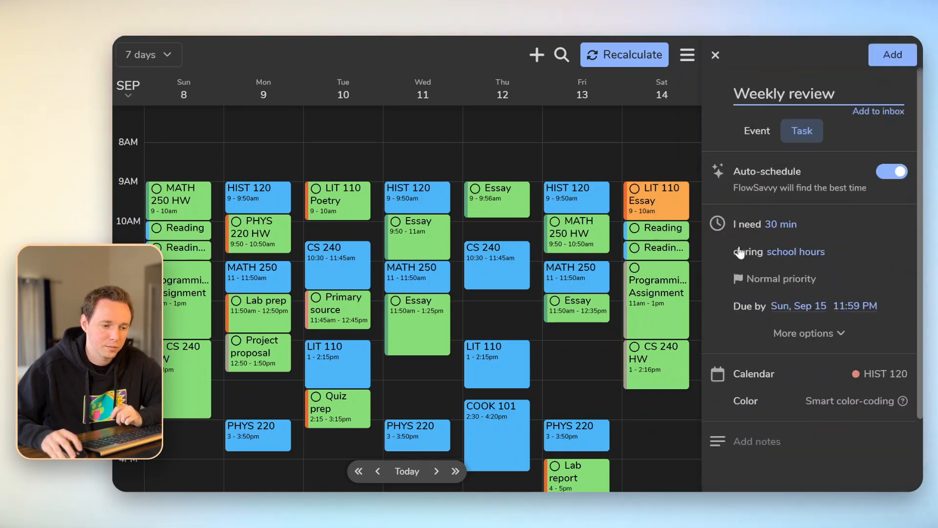
Make the Weekly review repeat weekly in the FlowSavvy calendar and add it
click(810, 334)
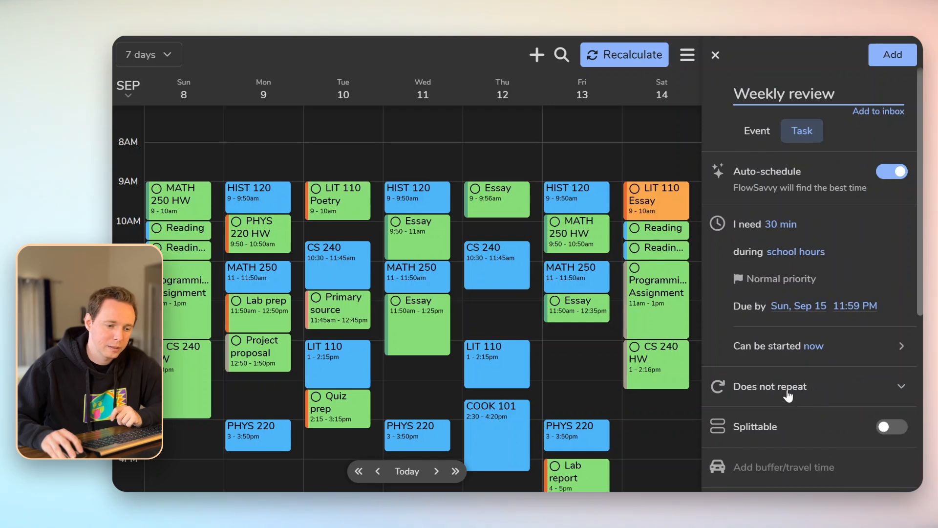
click(788, 395)
click(804, 353)
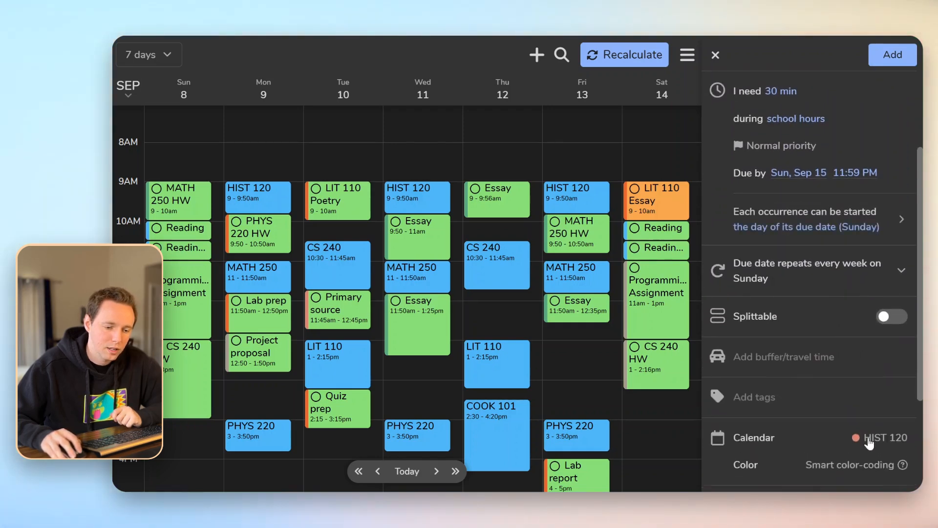
click(868, 443)
click(849, 320)
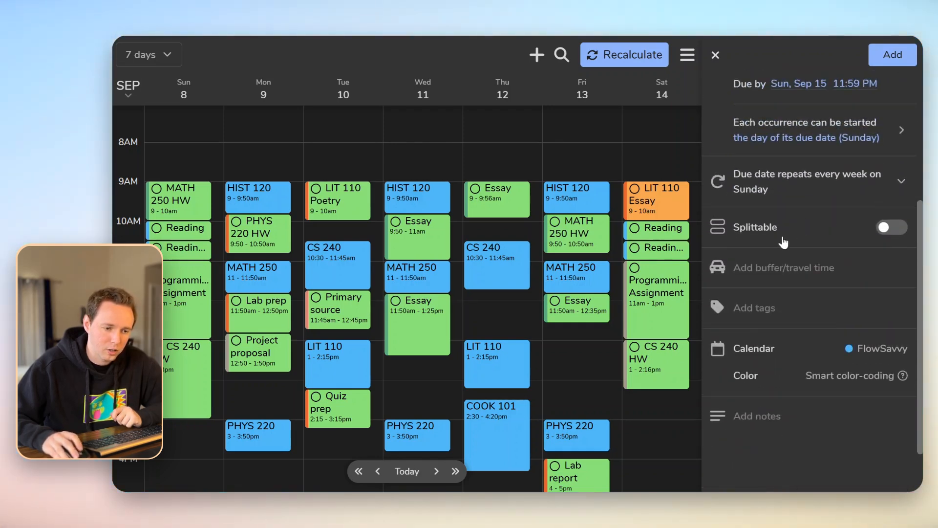
scroll(830, 269, up, 5)
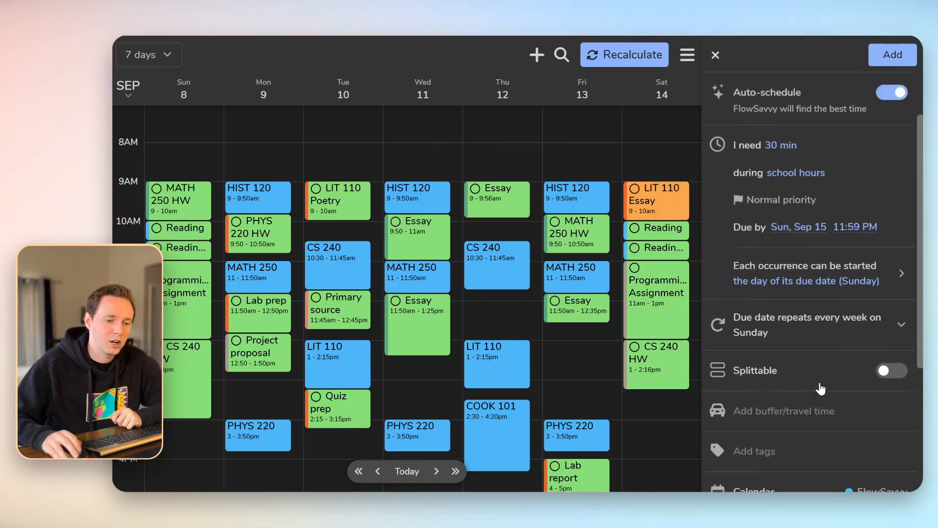
scroll(826, 244, up, 3)
click(892, 57)
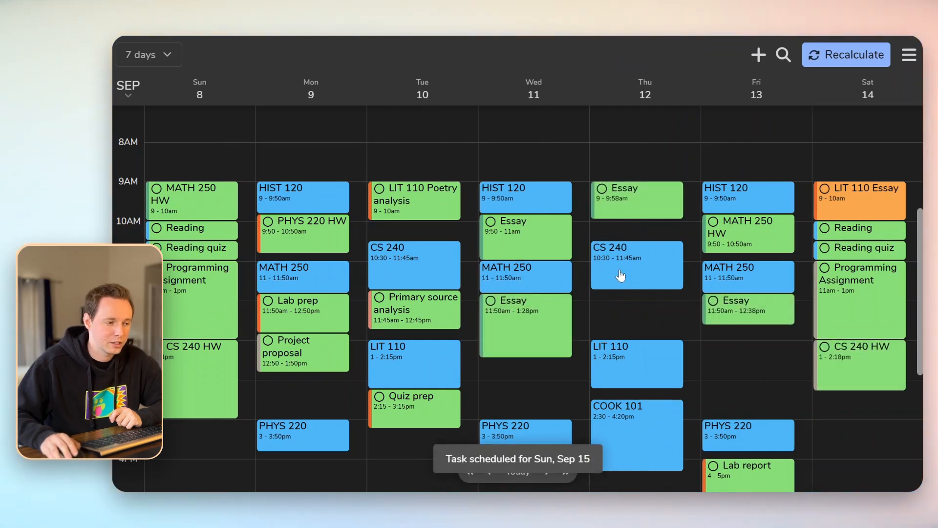
Advance the calendar to Sunday, Sep 15 and open the Weekly review task's details
scroll(650, 320, down, 2)
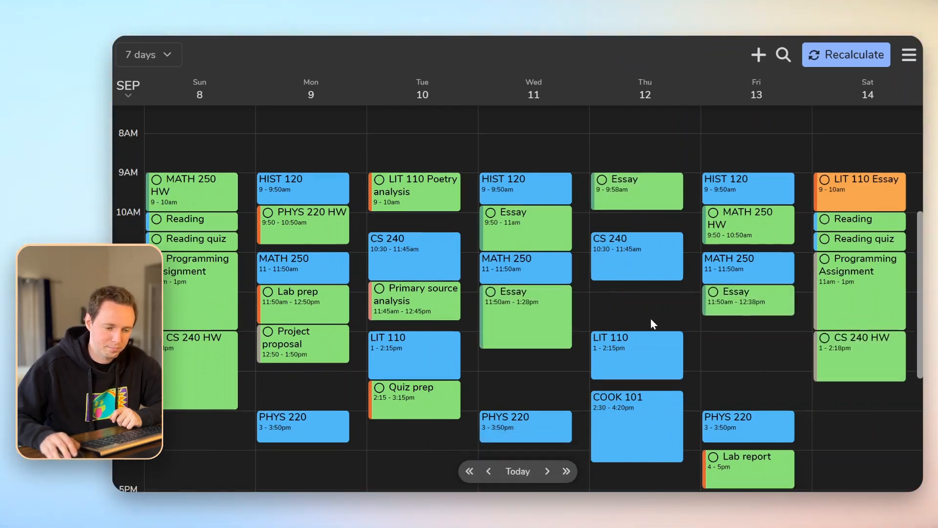
scroll(692, 287, up, 2)
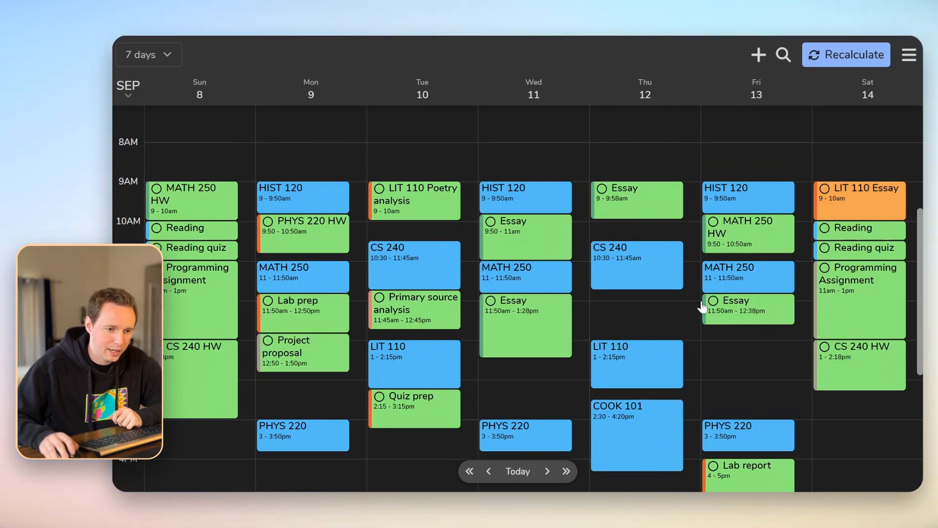
click(547, 472)
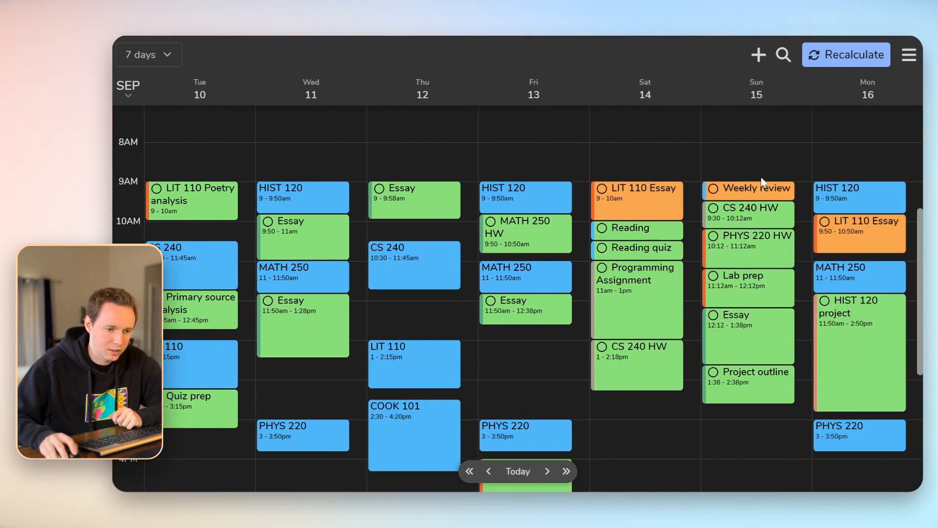
click(755, 188)
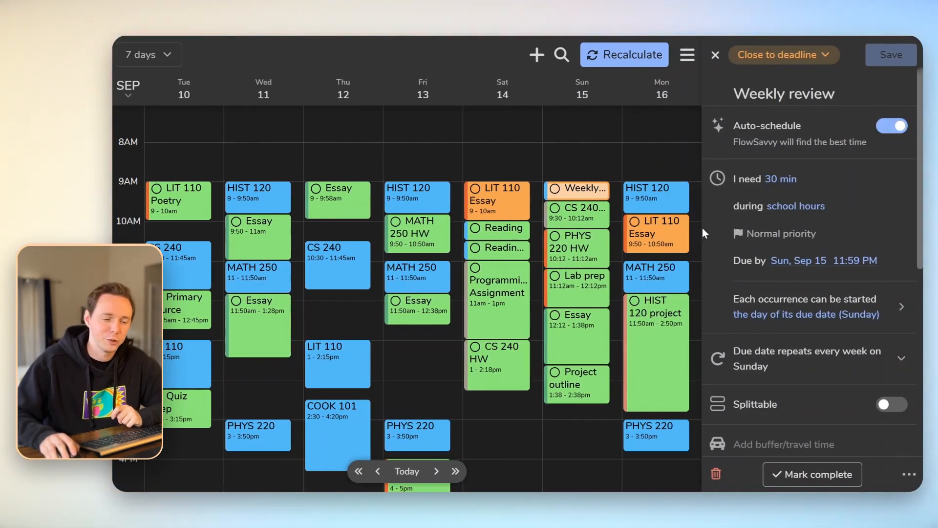